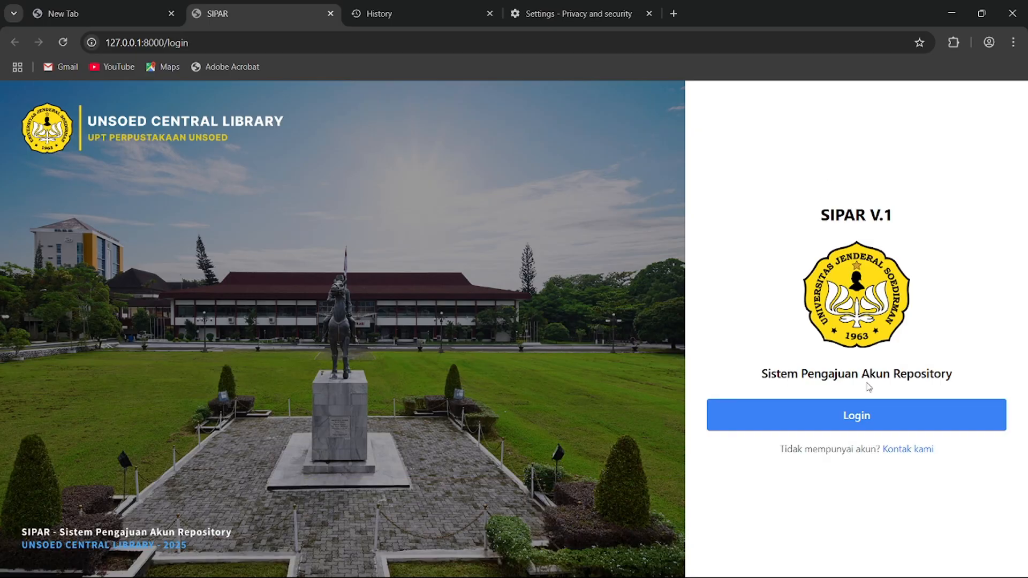
# - Sign in to SIPAR through Google with the student's Unsoed university email
pyautogui.click(859, 418)
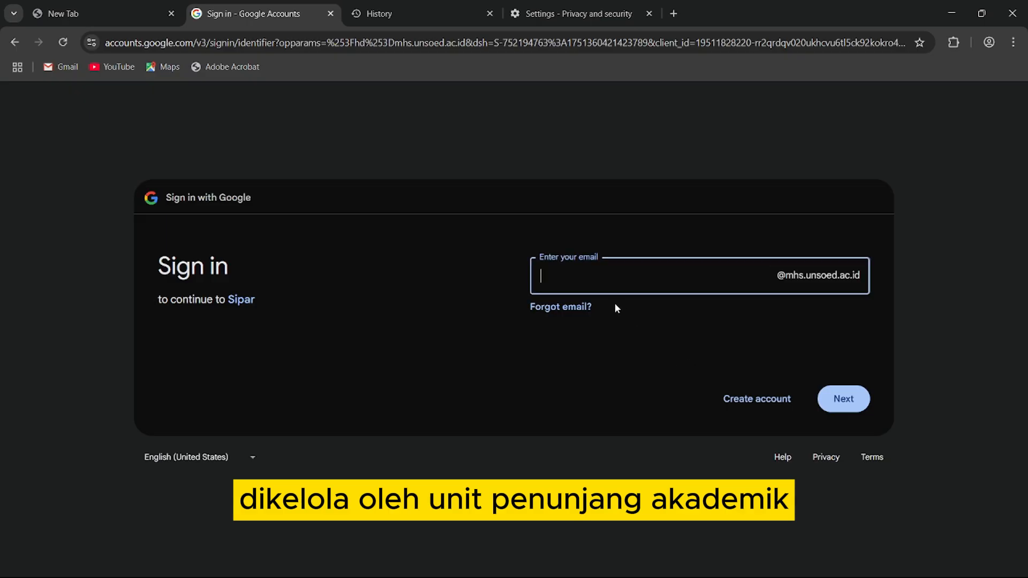
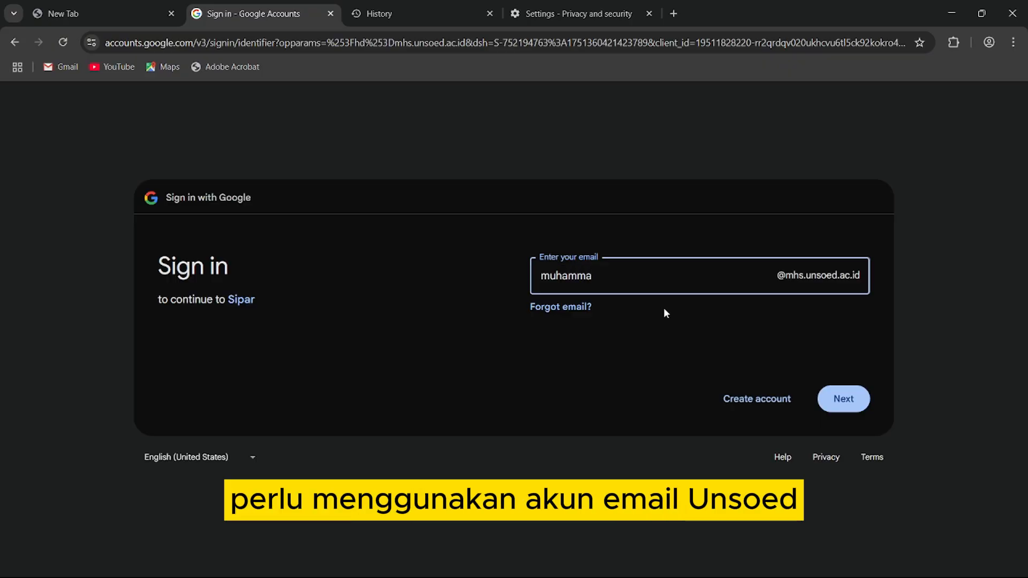
pyautogui.click(857, 394)
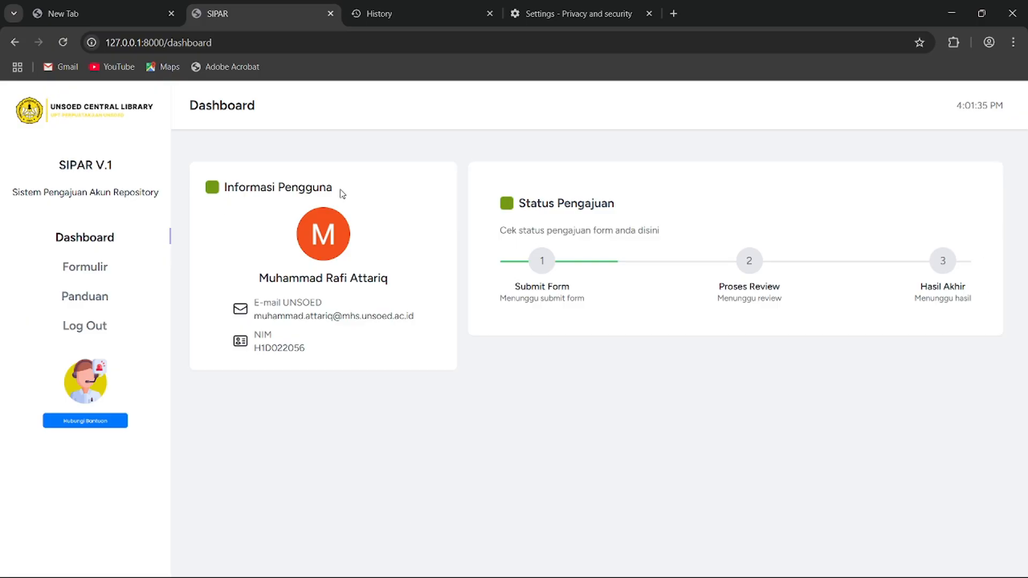
# - Open the Formulir Pendaftaran page, select the prefilled full name and scroll through the fields
pyautogui.click(91, 272)
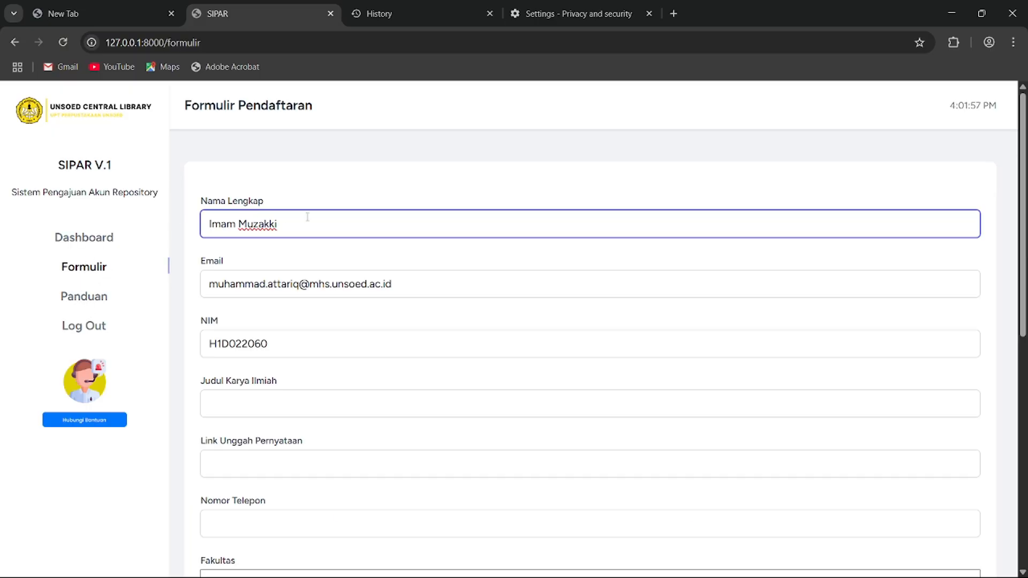
pyautogui.moveTo(300, 224); pyautogui.dragTo(202, 233)
pyautogui.scroll(-4, 423, 193)
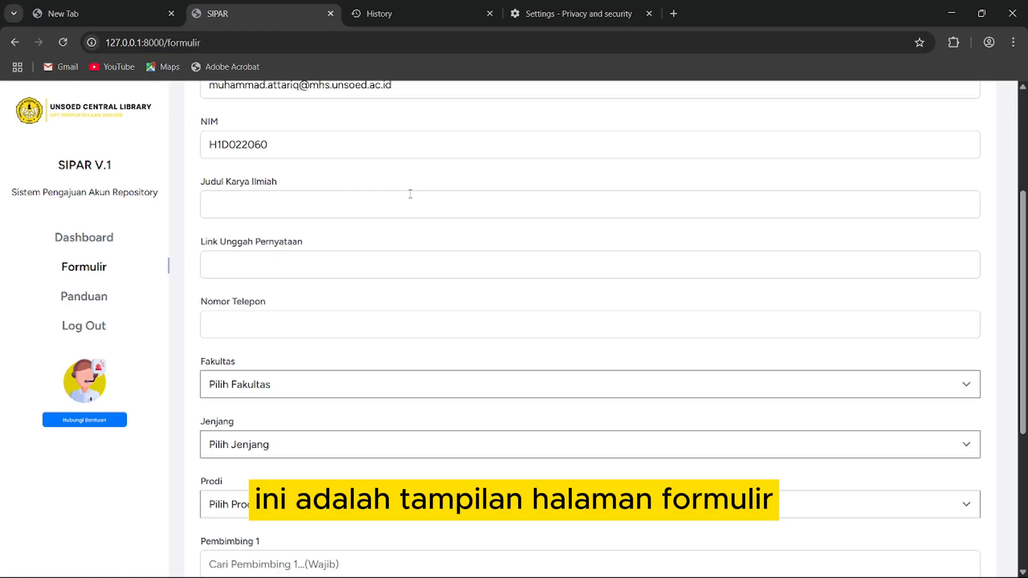
pyautogui.scroll(-3, 351, 204)
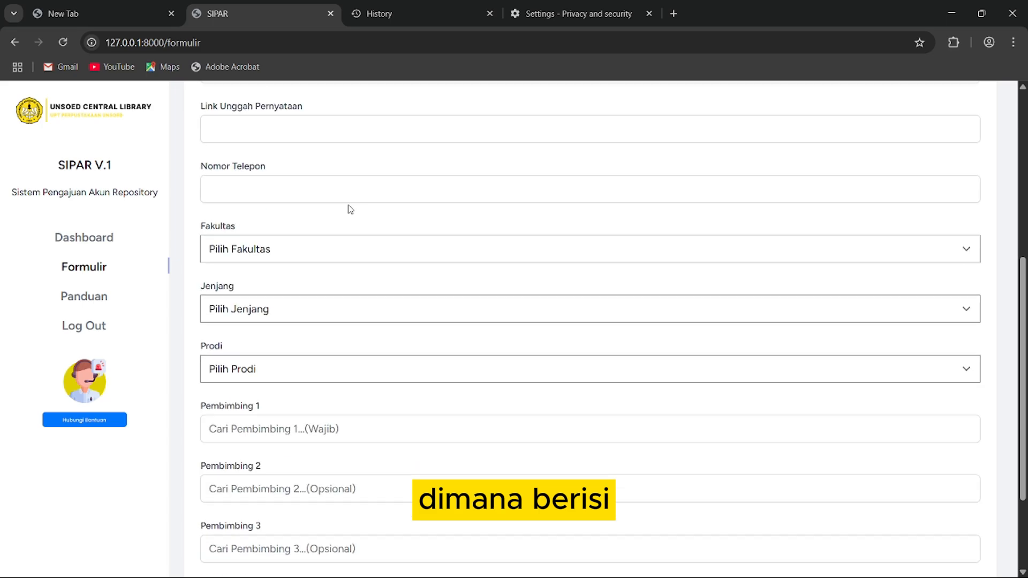
pyautogui.scroll(4, 328, 220)
pyautogui.scroll(-6, 328, 218)
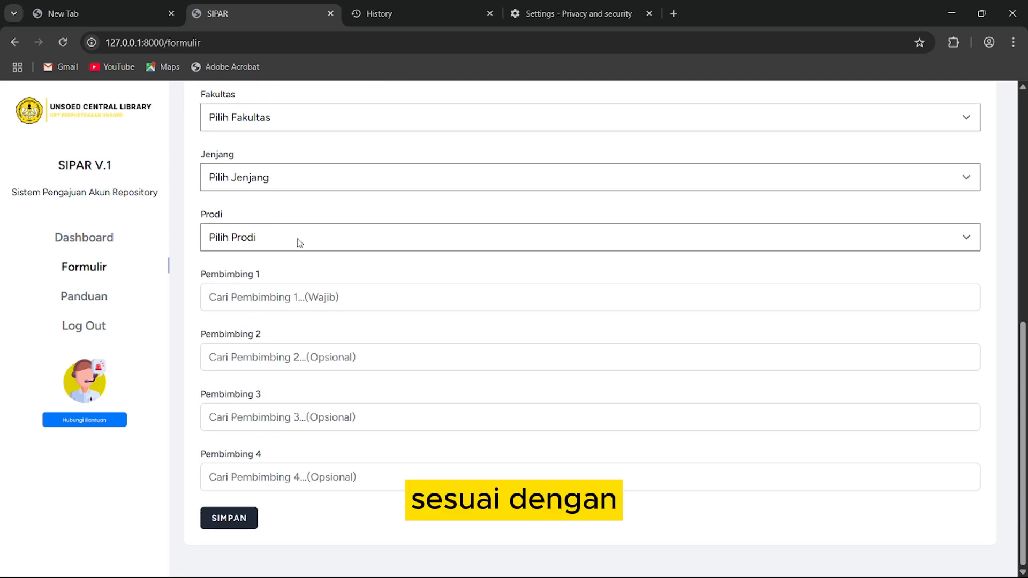
pyautogui.scroll(9, 298, 243)
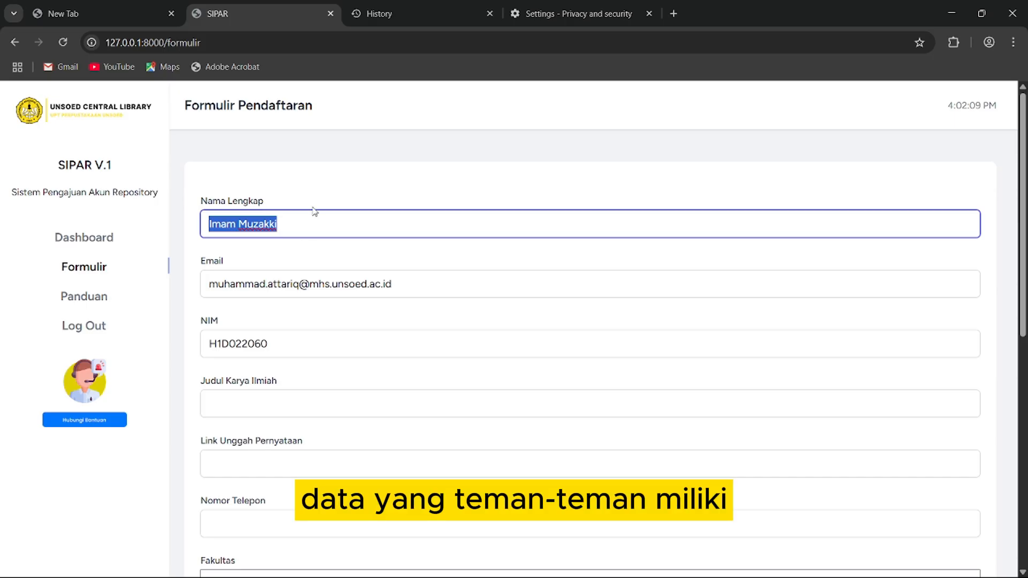
# - Retype the student's full name in Nama Lengkap and enter the corrected student number
pyautogui.write('Raf')
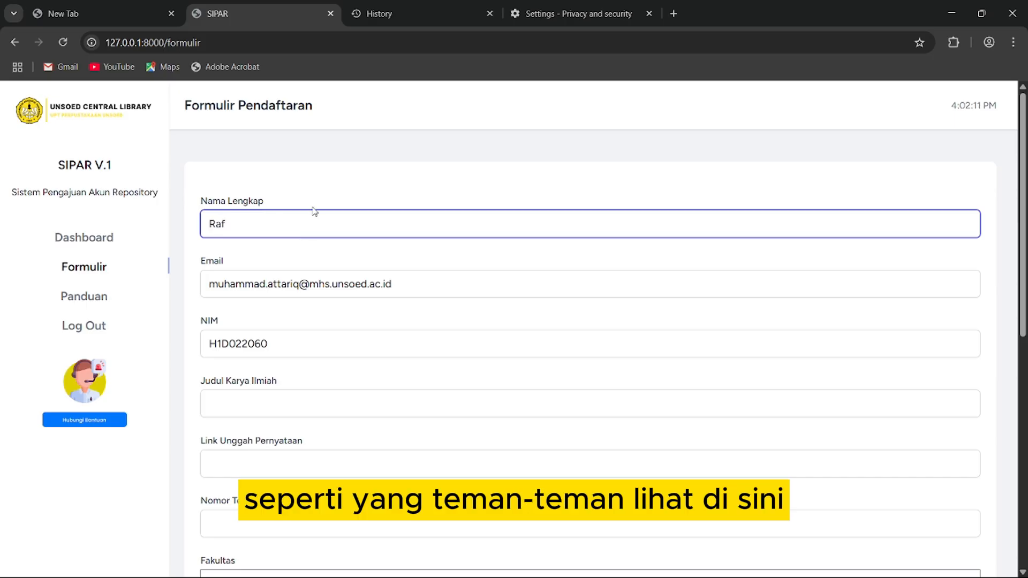
pyautogui.press('BackSpace')
pyautogui.press('BackSpace')
pyautogui.press('BackSpace')
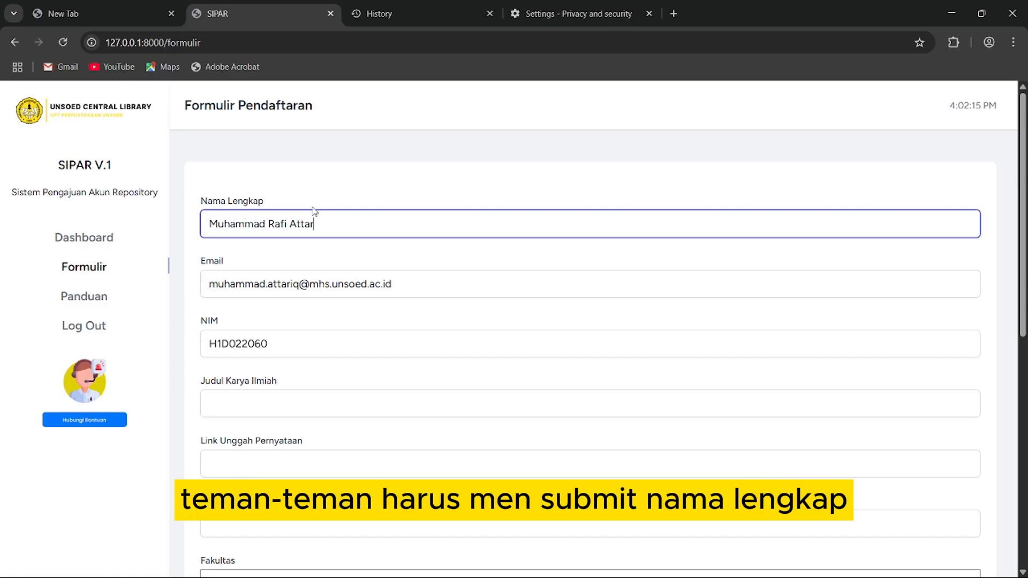
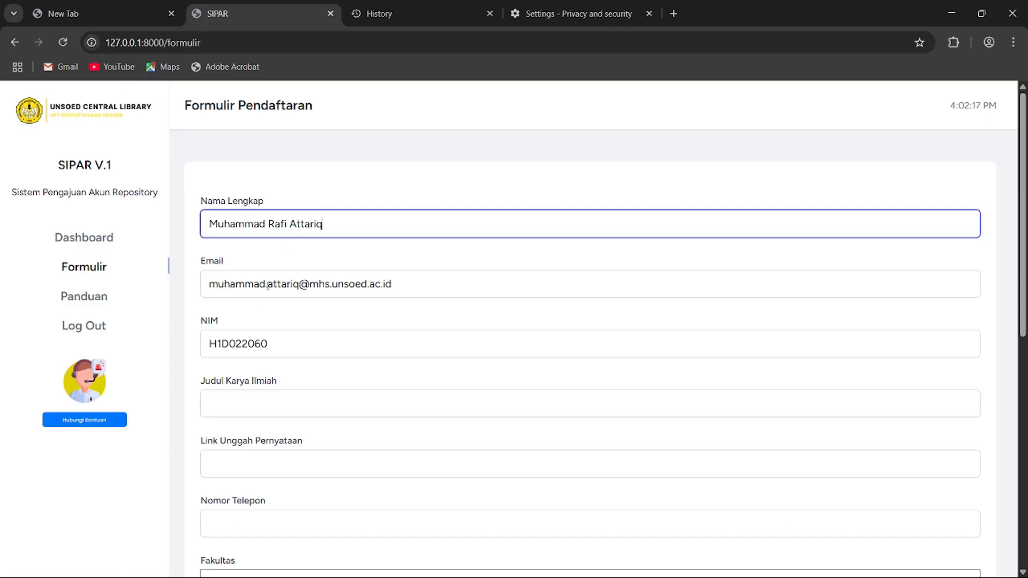
pyautogui.click(311, 284)
pyautogui.click(280, 347)
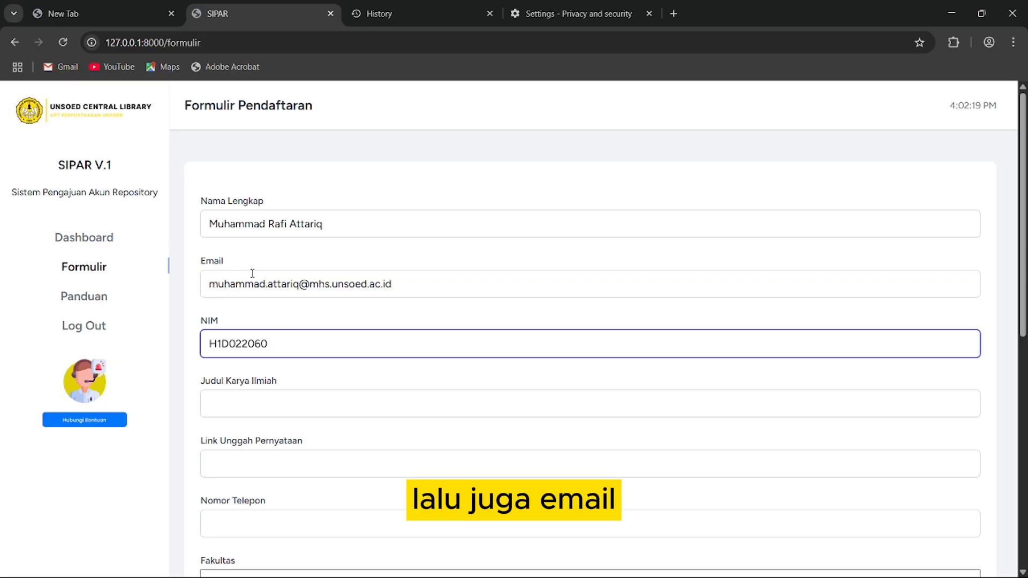
pyautogui.click(332, 282)
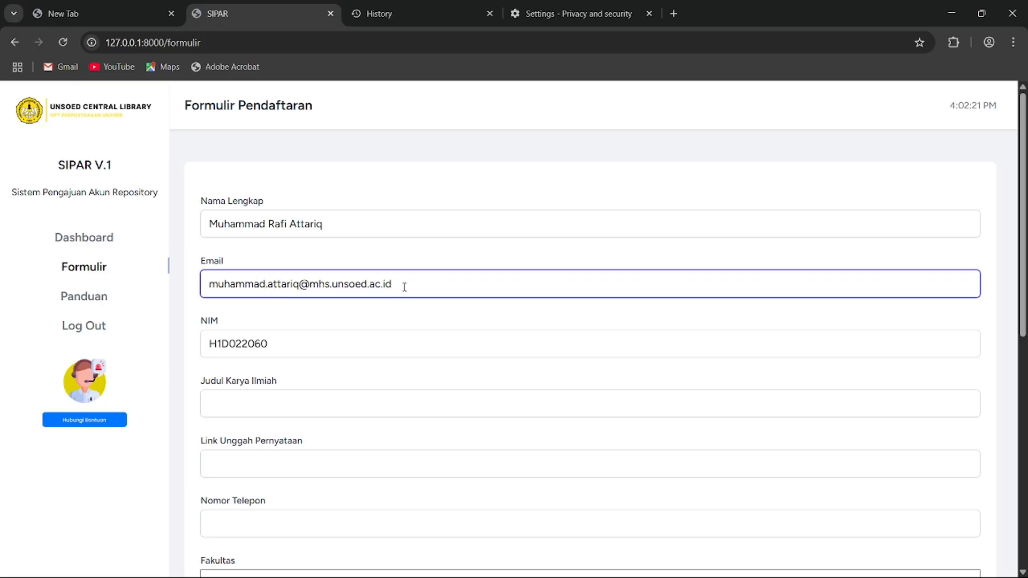
pyautogui.click(275, 341)
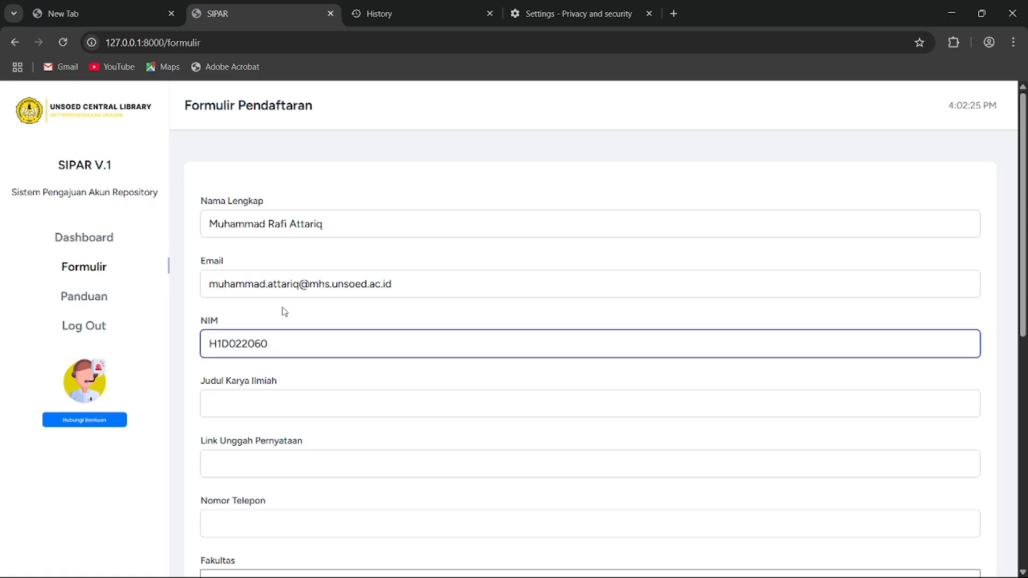
# - Enter 'Menganalisis Sistem Tanaman' as the scientific work title and select the statement link field
pyautogui.click(258, 408)
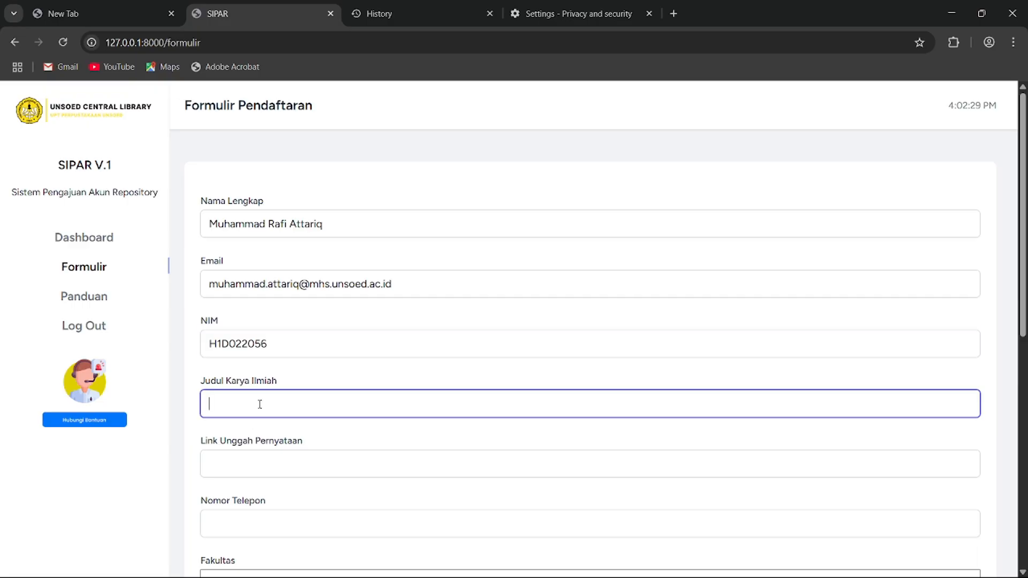
pyautogui.scroll(-3, 245, 314)
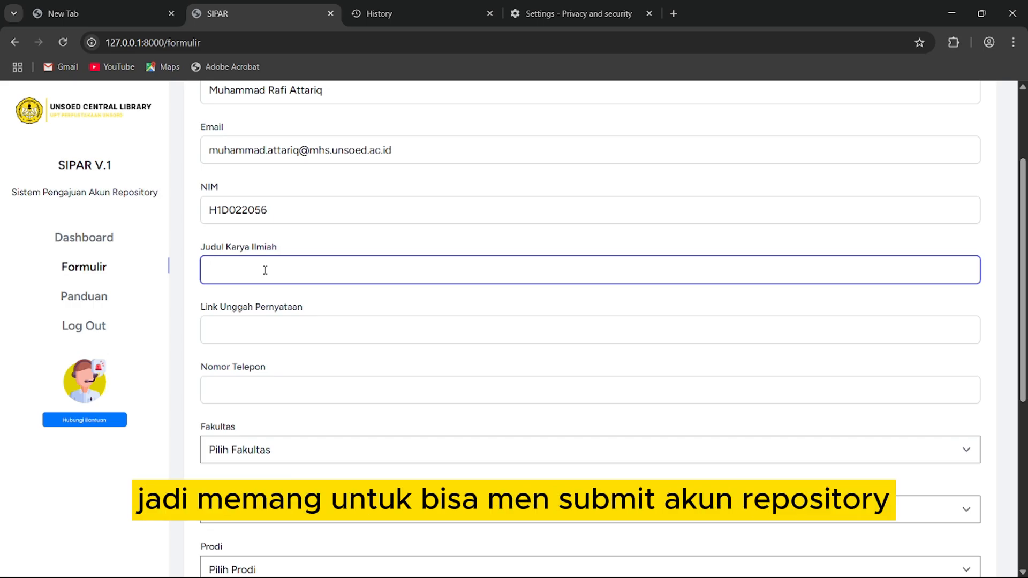
pyautogui.write('Menganalisis')
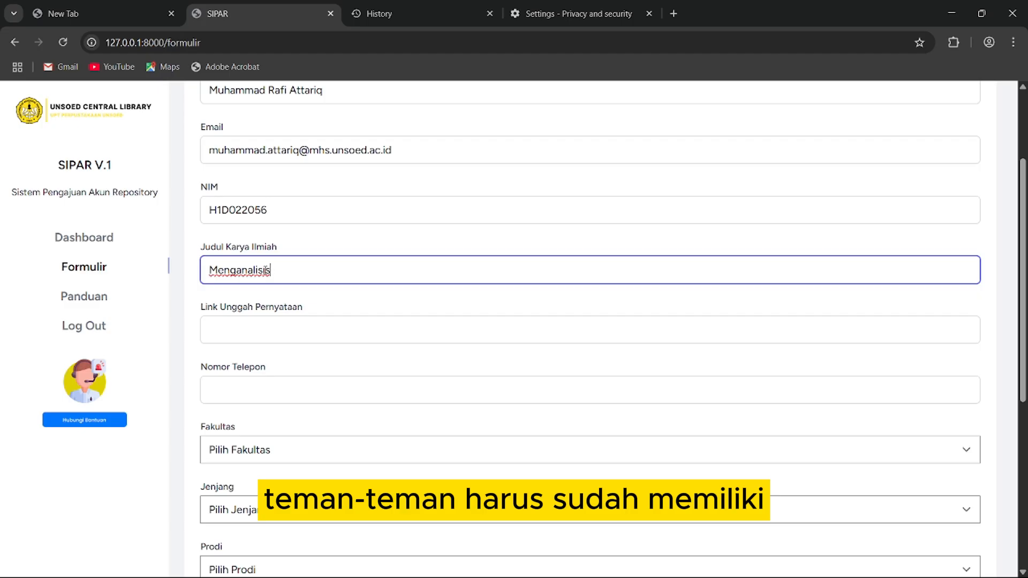
pyautogui.write(' Sistem Tanaman')
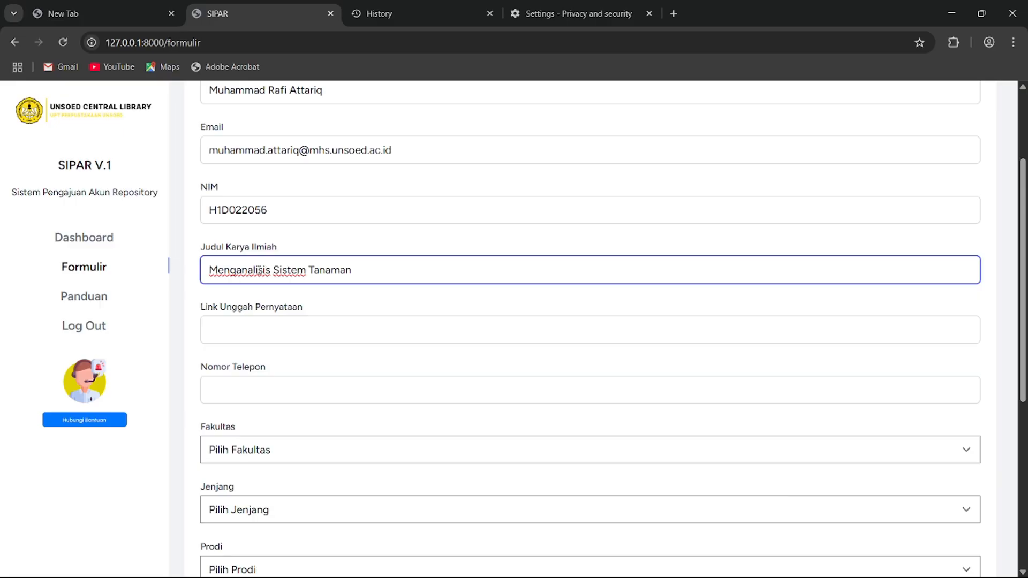
pyautogui.click(485, 571)
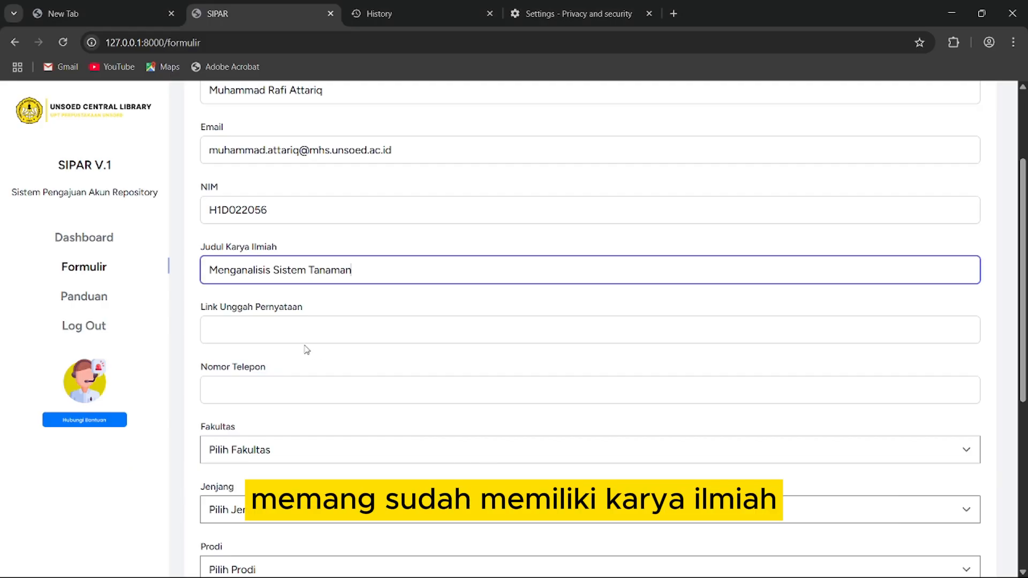
pyautogui.click(231, 334)
pyautogui.scroll(-1, 246, 323)
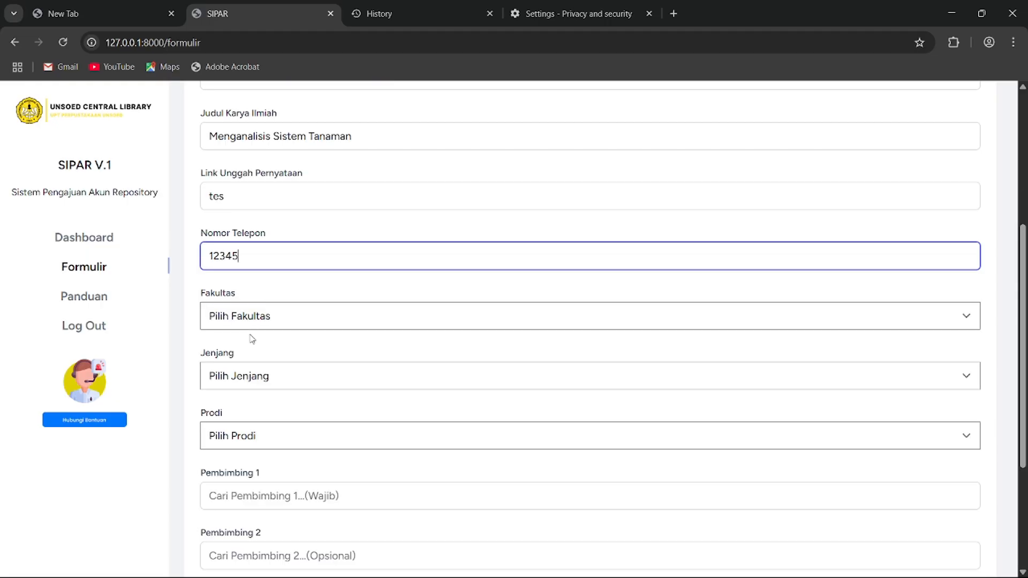
# - Choose Fakultas Biologi, education level S1 and study programme Biologi
pyautogui.press('Tab')
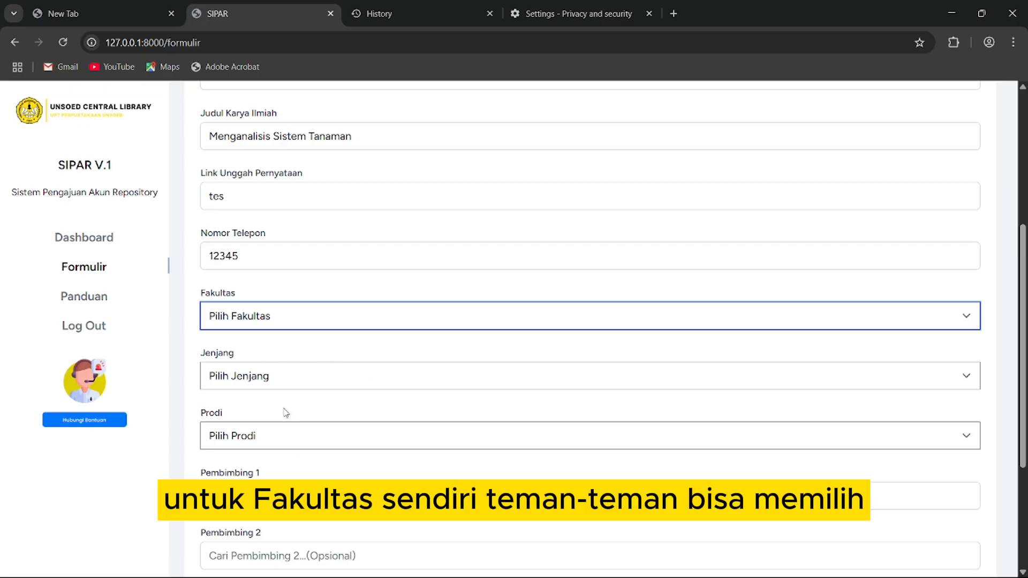
pyautogui.press('Down')
pyautogui.press('Tab')
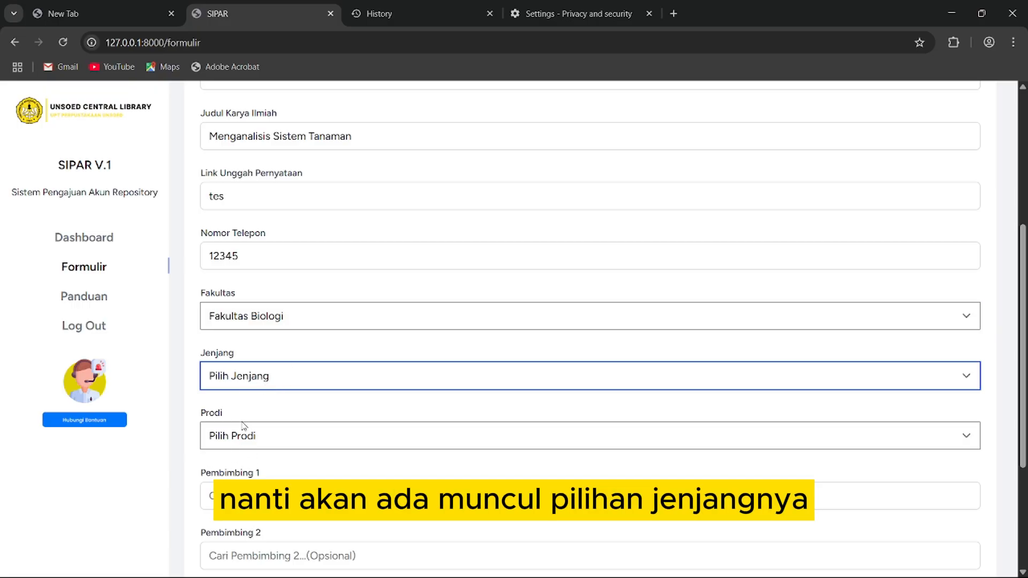
pyautogui.press('Down')
pyautogui.press('Tab')
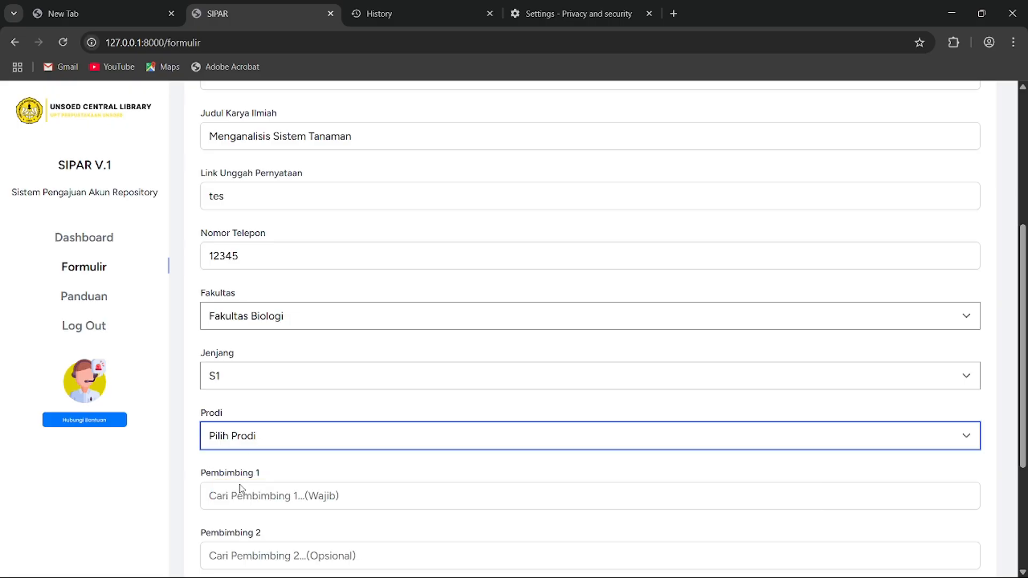
pyautogui.press('Down')
# - Search the Pembimbing 1 field for a supervisor using 'ach'
pyautogui.press('Tab')
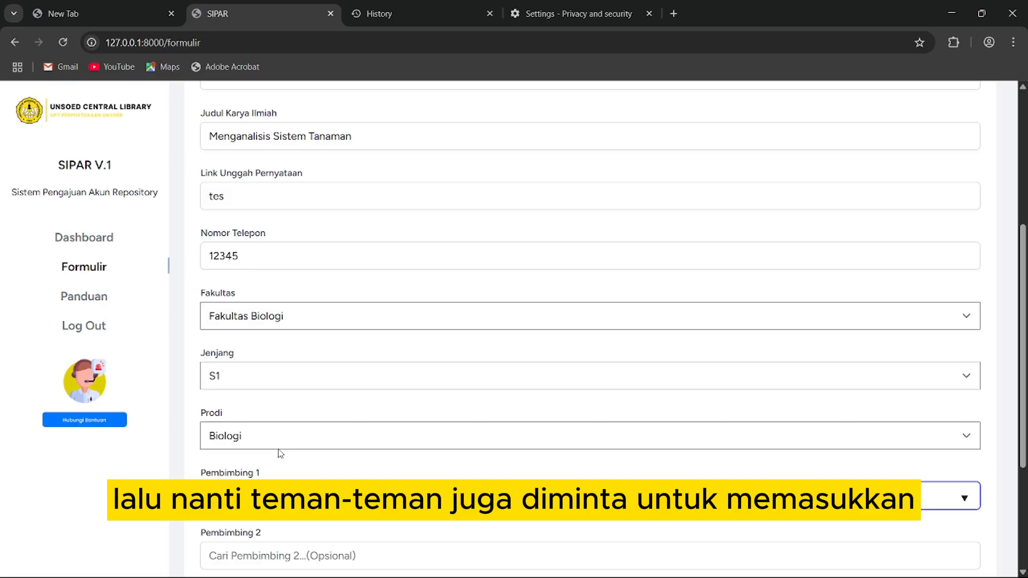
pyautogui.write('ach')
pyautogui.scroll(-1, 288, 444)
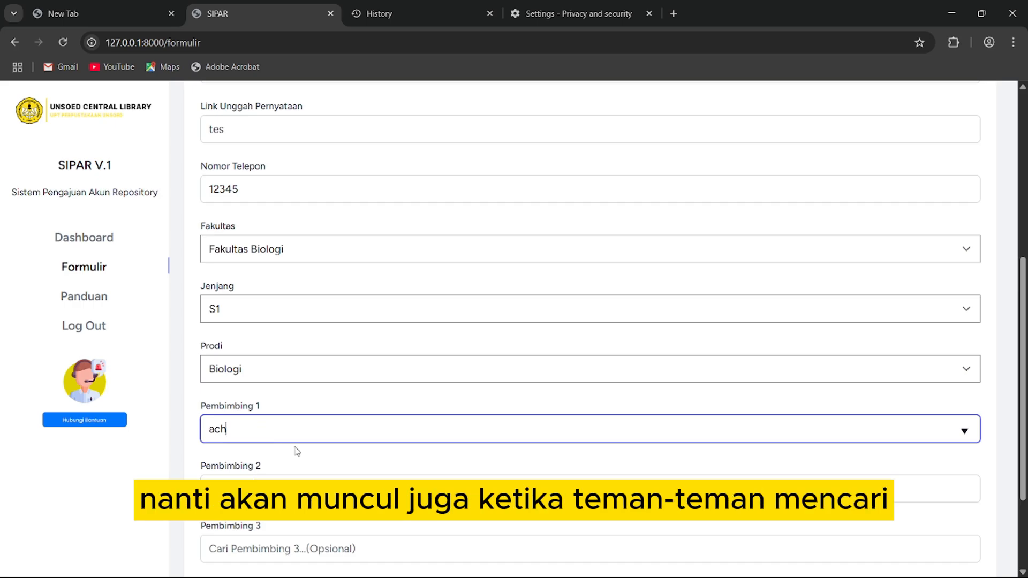
# - Pick the first supervisor, check the optional Pembimbing 2–4 fields, and submit with SIMPAN
pyautogui.click(303, 469)
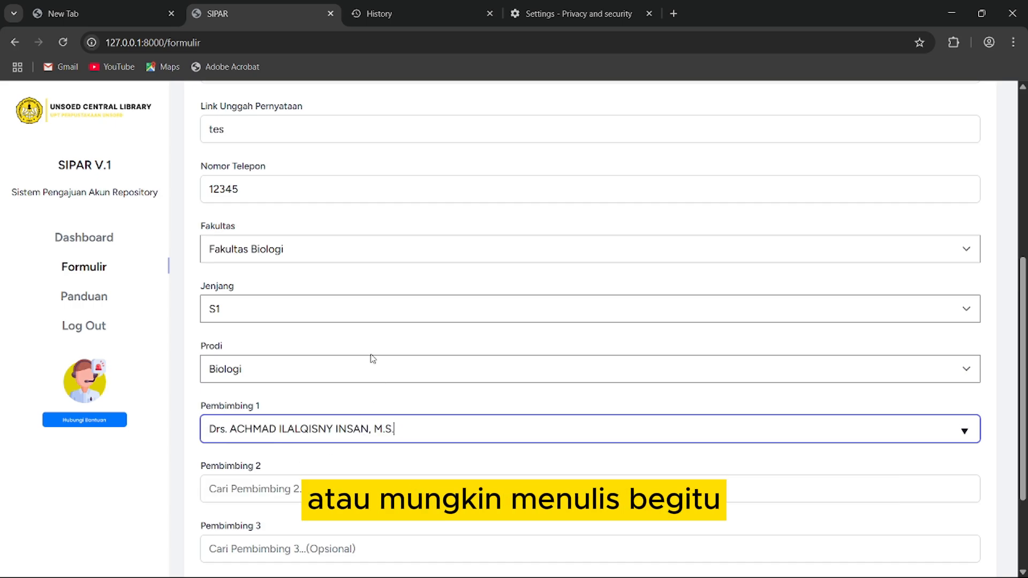
pyautogui.scroll(-3, 372, 356)
pyautogui.click(270, 351)
pyautogui.click(263, 416)
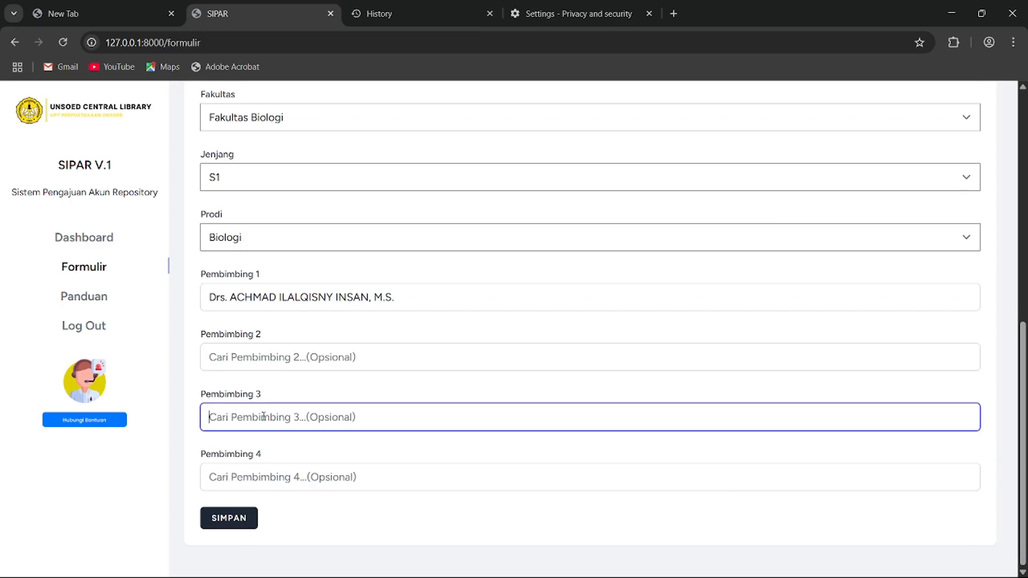
pyautogui.click(279, 477)
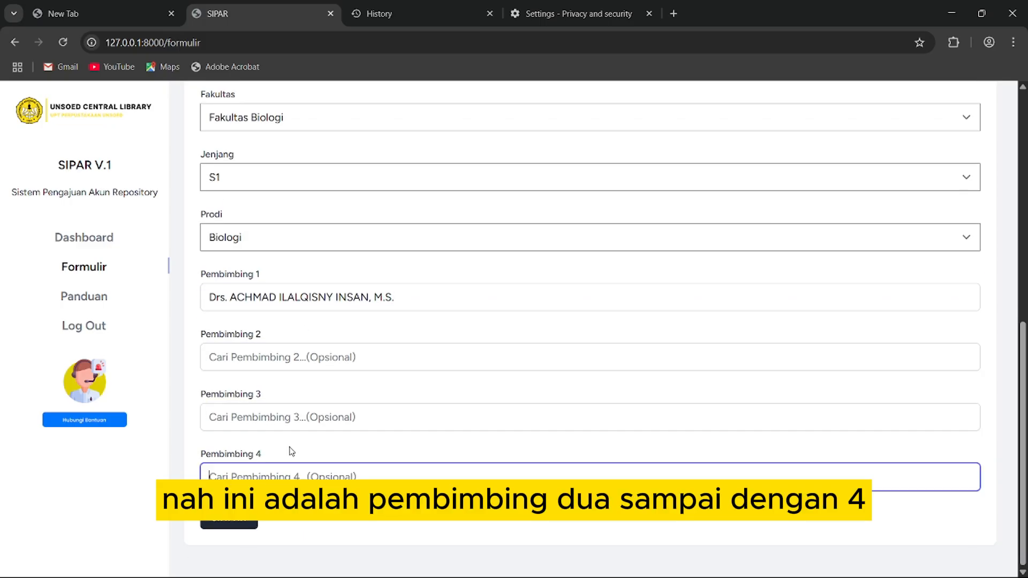
pyautogui.click(306, 351)
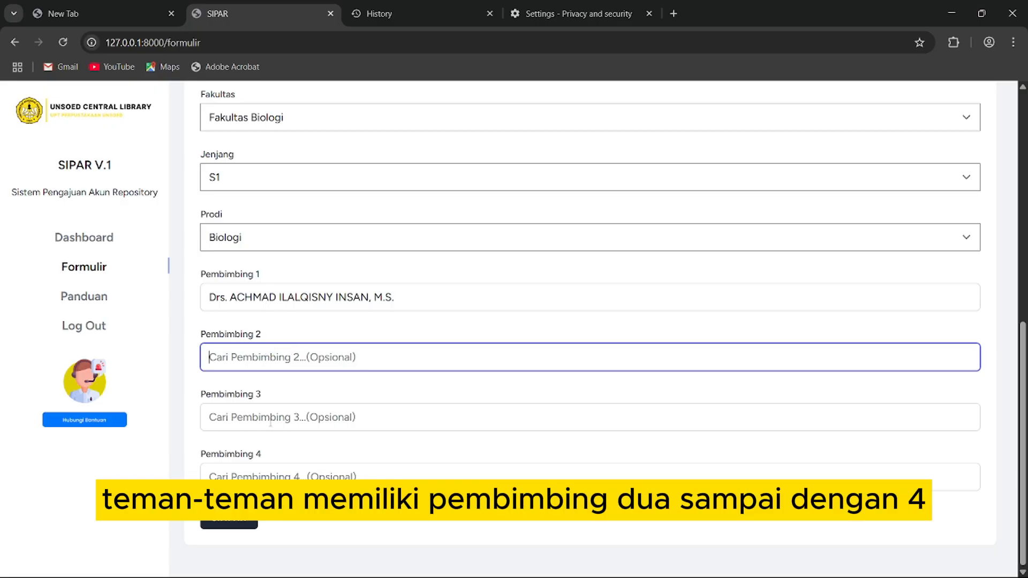
pyautogui.click(280, 411)
pyautogui.click(273, 359)
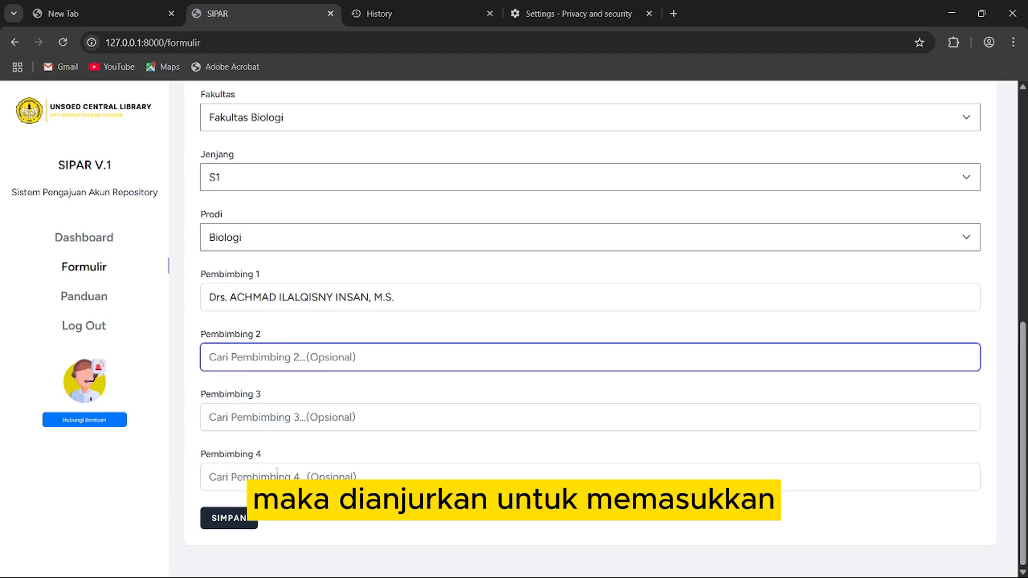
pyautogui.click(277, 473)
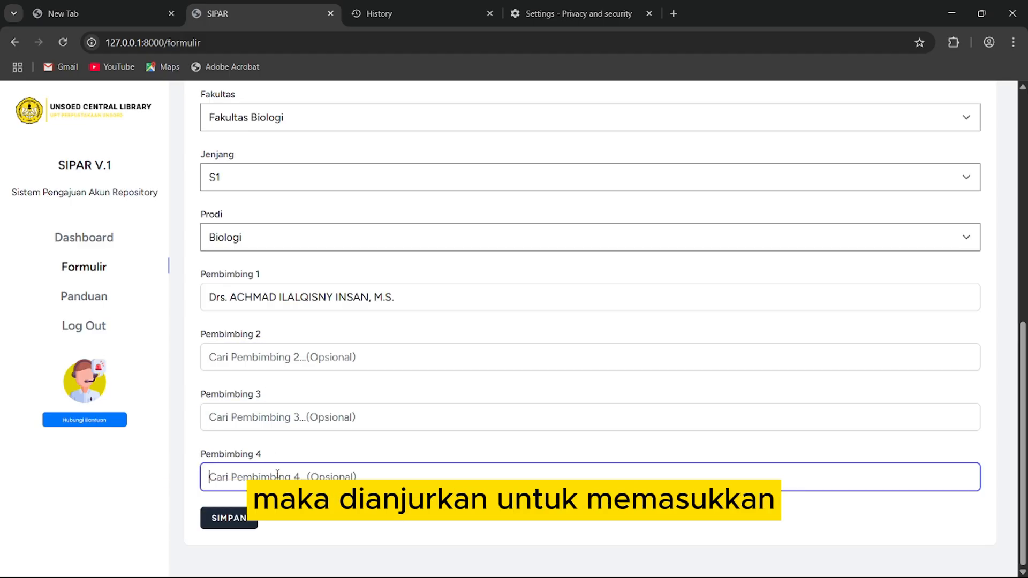
pyautogui.click(239, 525)
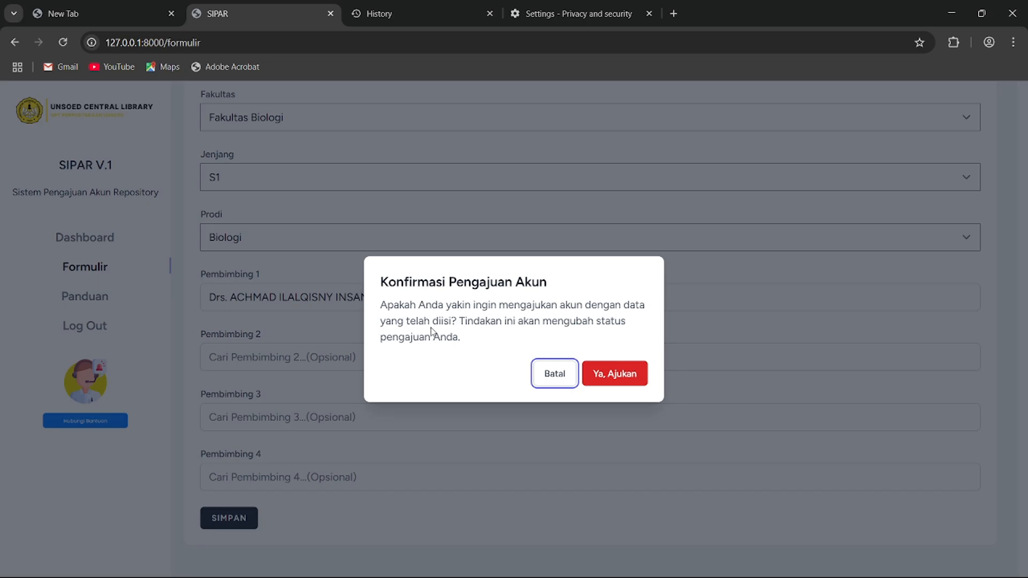
# - Cancel the first confirmation, then resubmit with SIMPAN and confirm with Ya, Ajukan
pyautogui.click(554, 373)
pyautogui.scroll(7, 298, 338)
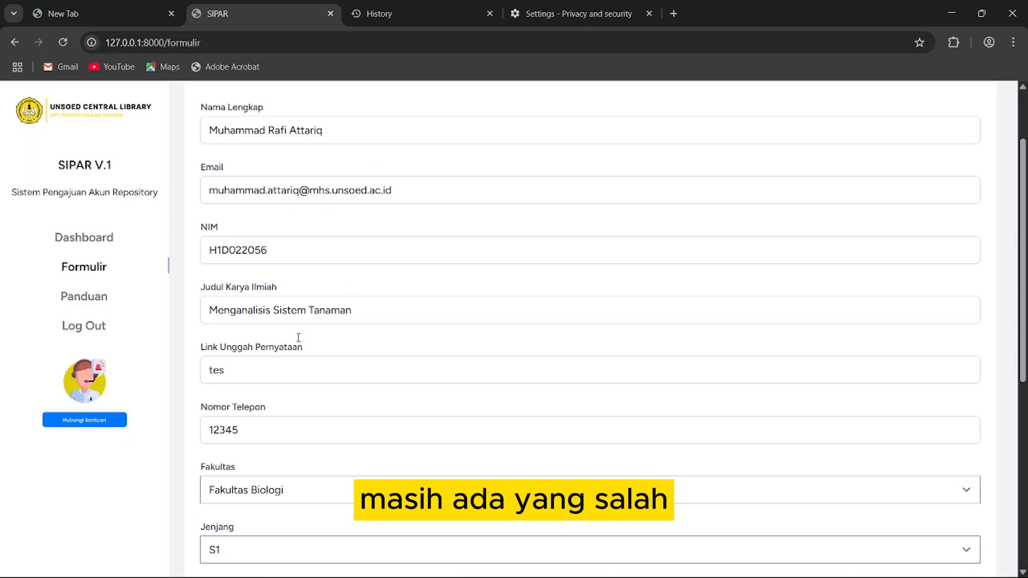
pyautogui.scroll(-7, 298, 338)
pyautogui.click(226, 518)
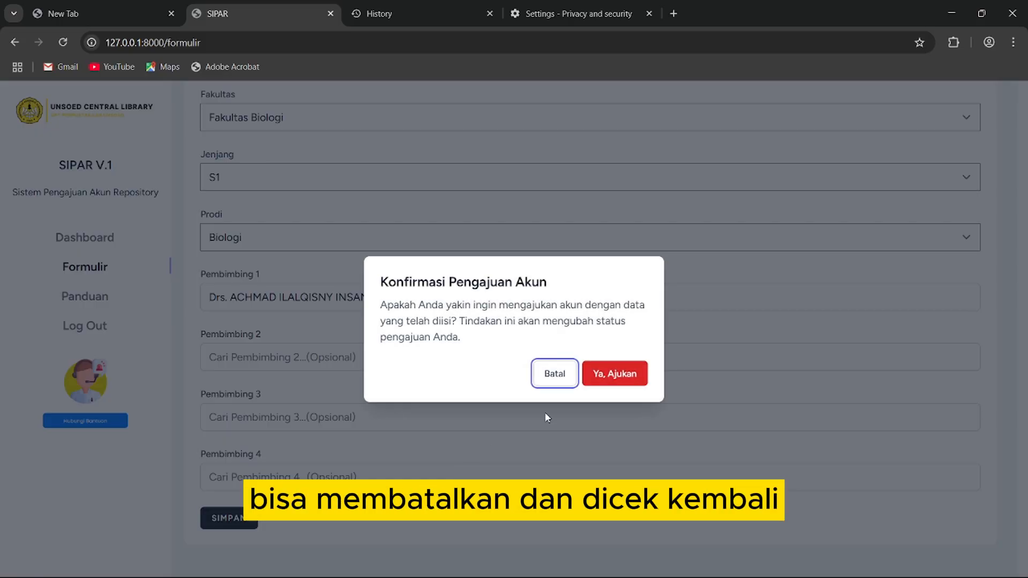
pyautogui.click(615, 375)
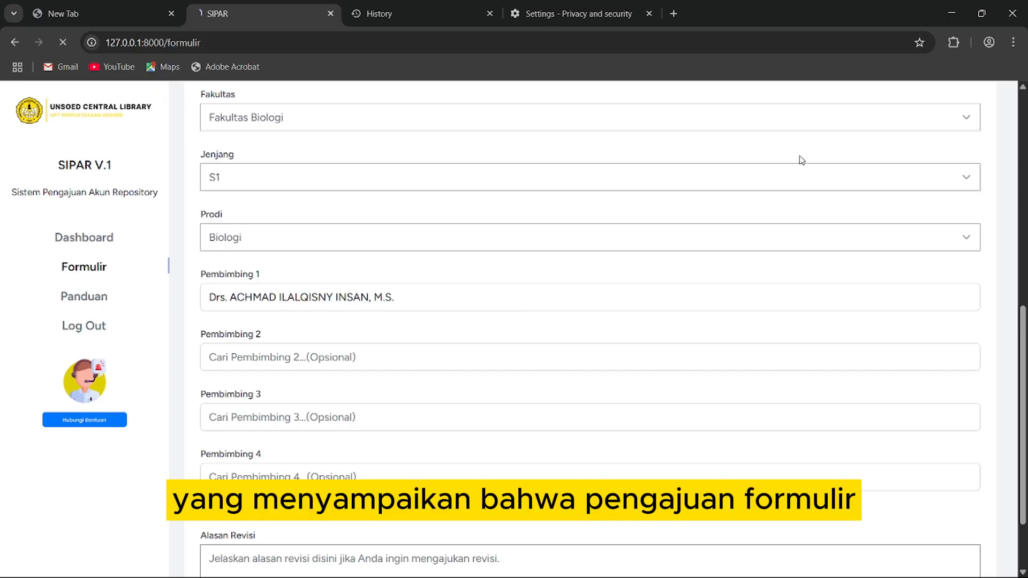
pyautogui.scroll(-2, 332, 299)
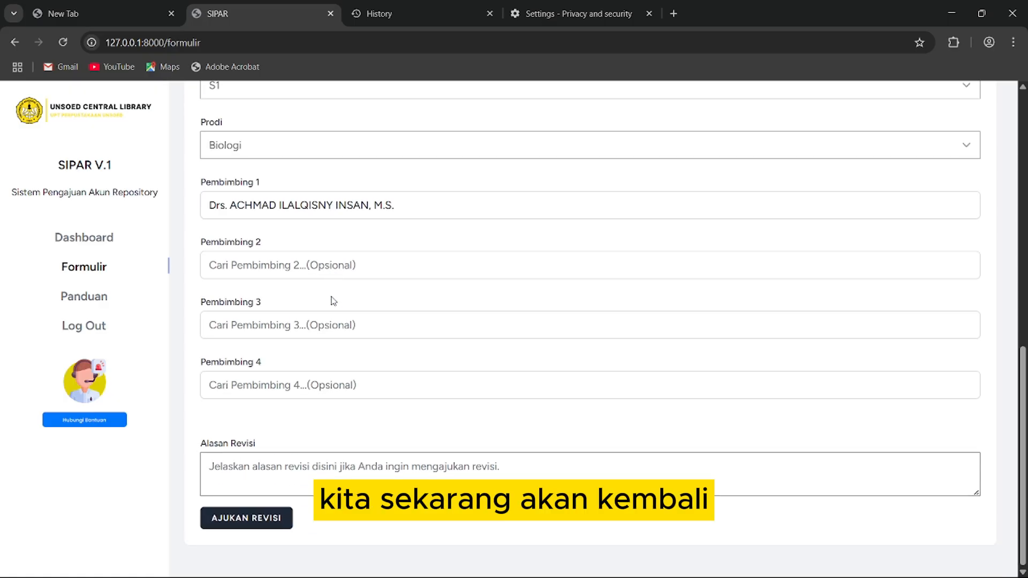
pyautogui.scroll(4, 325, 303)
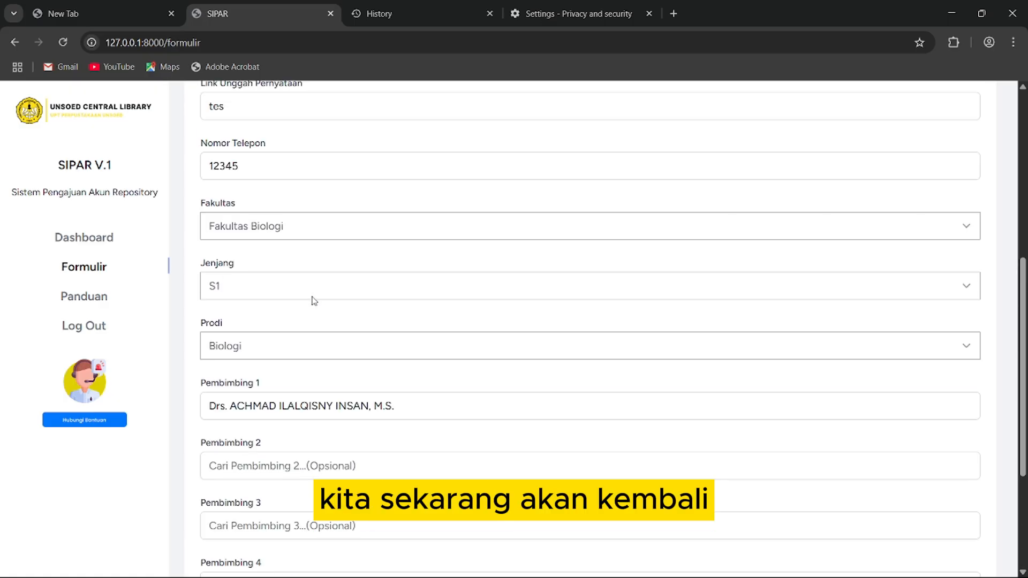
# - Check the dashboard and submitted form, ending on the Dashboard showing Proses Review
pyautogui.click(109, 244)
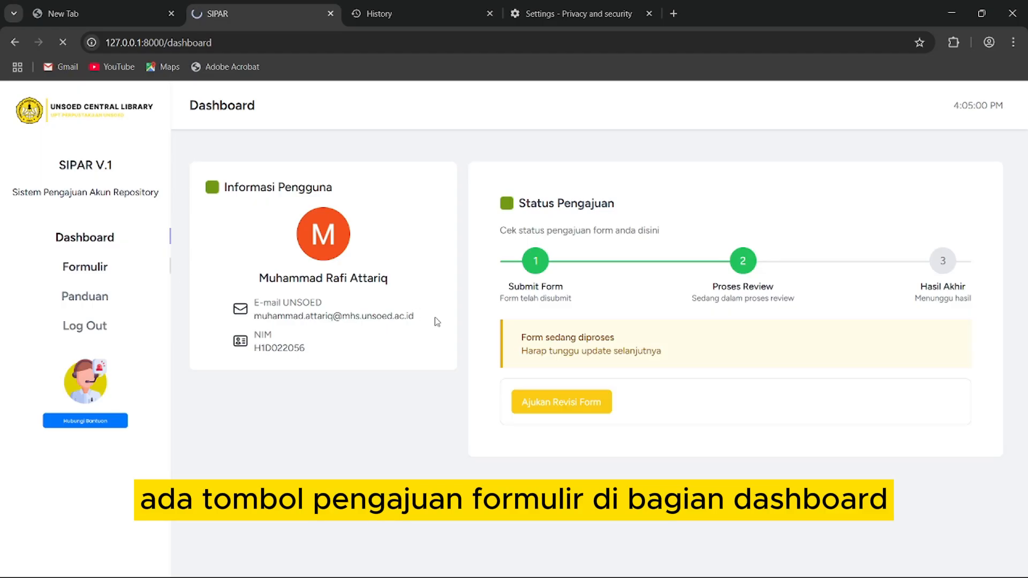
pyautogui.click(133, 272)
pyautogui.scroll(-5, 407, 321)
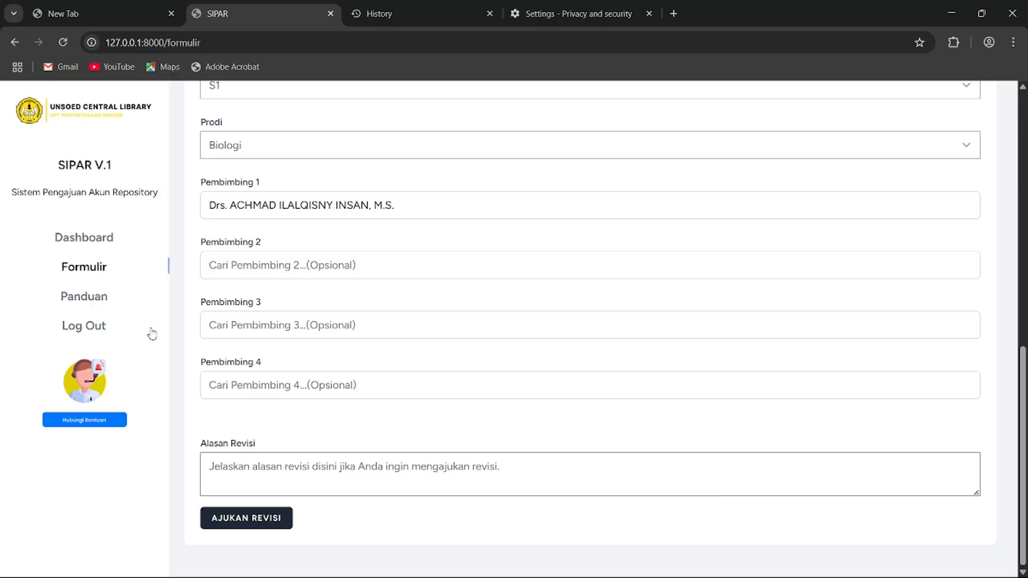
pyautogui.click(110, 239)
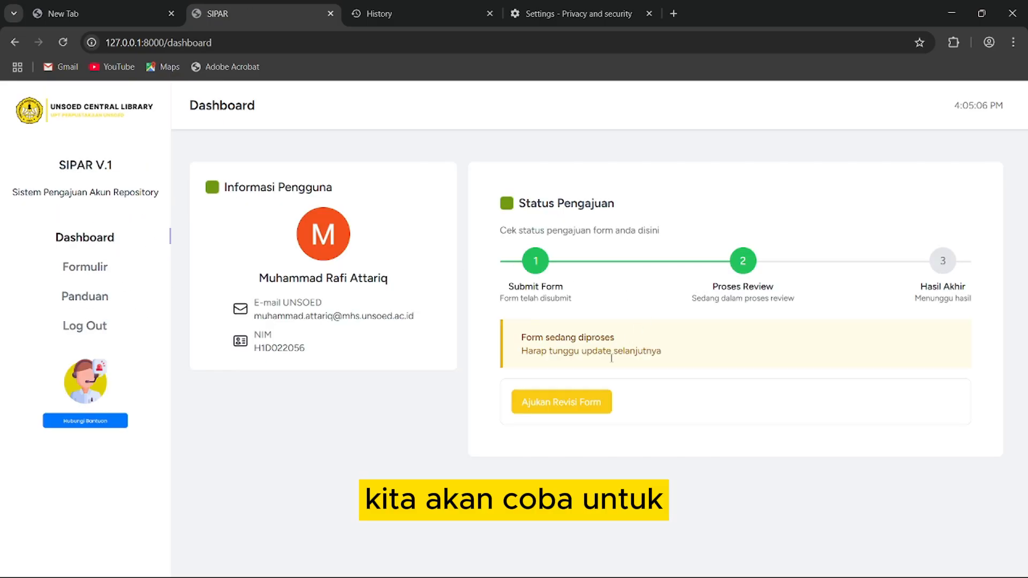
# - Choose Ajukan Revisi Form and enter the reason 'Ada kesalahan input data NIM' in Alasan Revisi
pyautogui.click(578, 409)
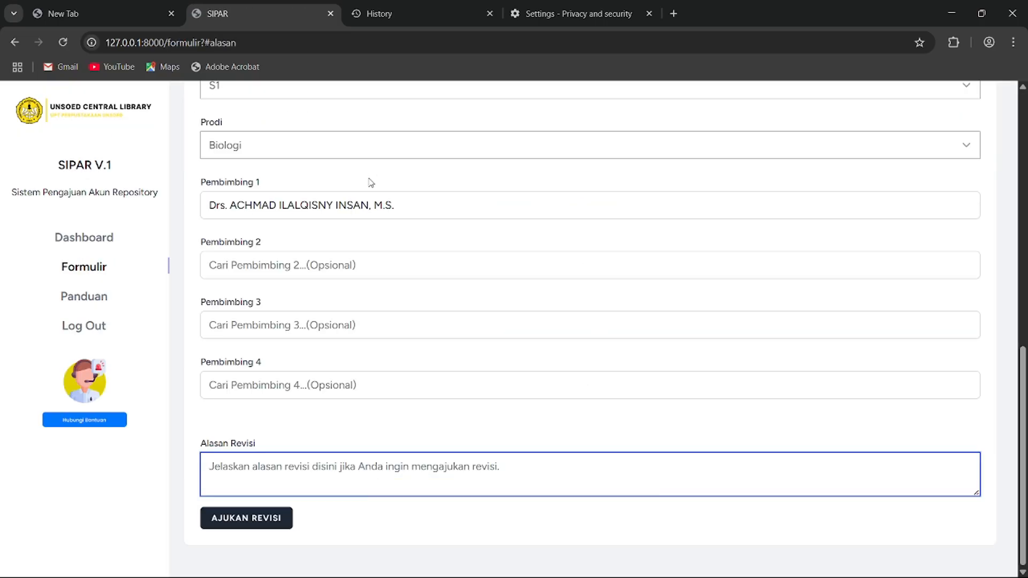
pyautogui.scroll(7, 394, 268)
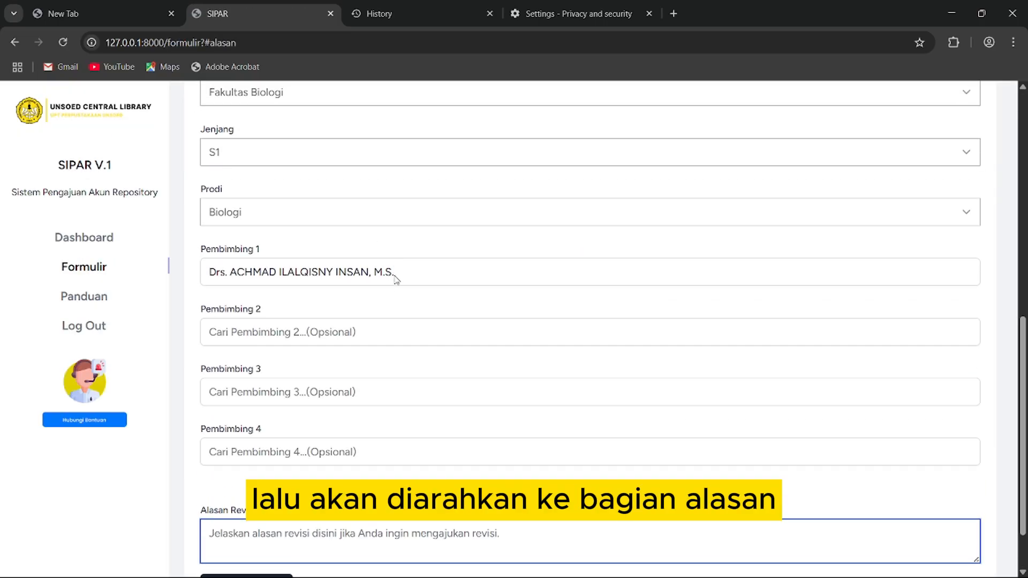
pyautogui.scroll(3, 396, 280)
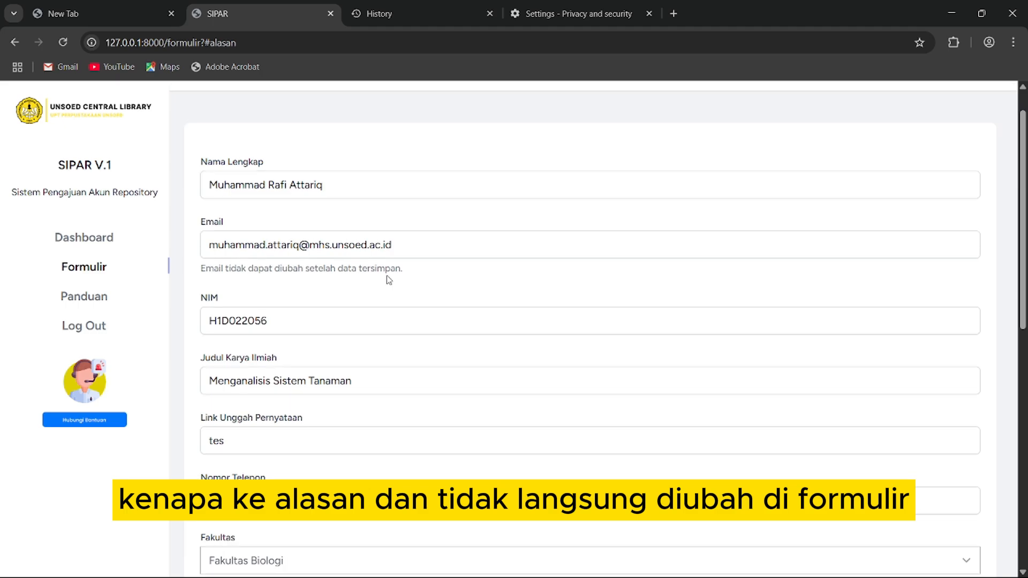
pyautogui.scroll(-3, 388, 279)
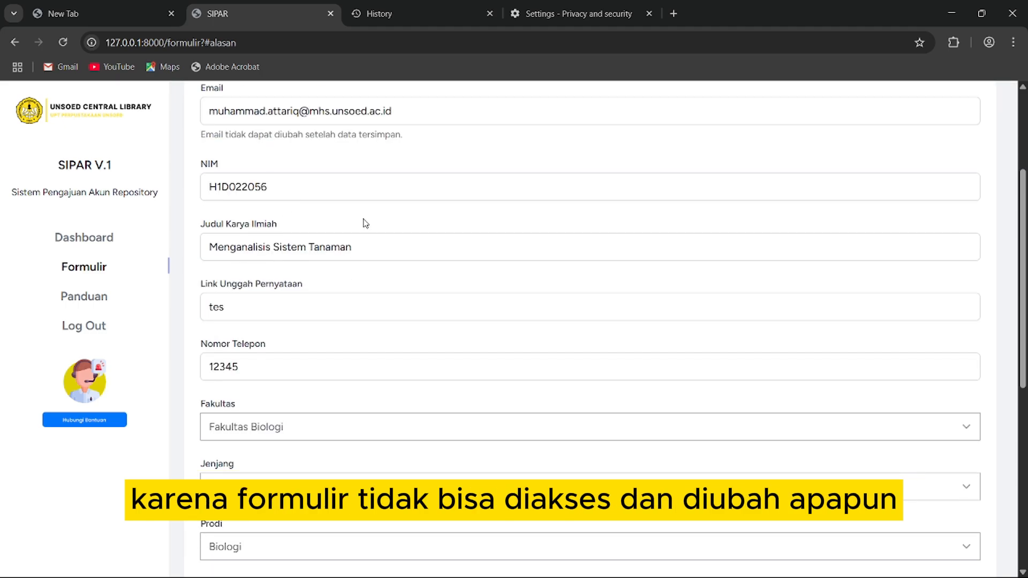
pyautogui.scroll(-6, 337, 244)
pyautogui.scroll(-2, 336, 249)
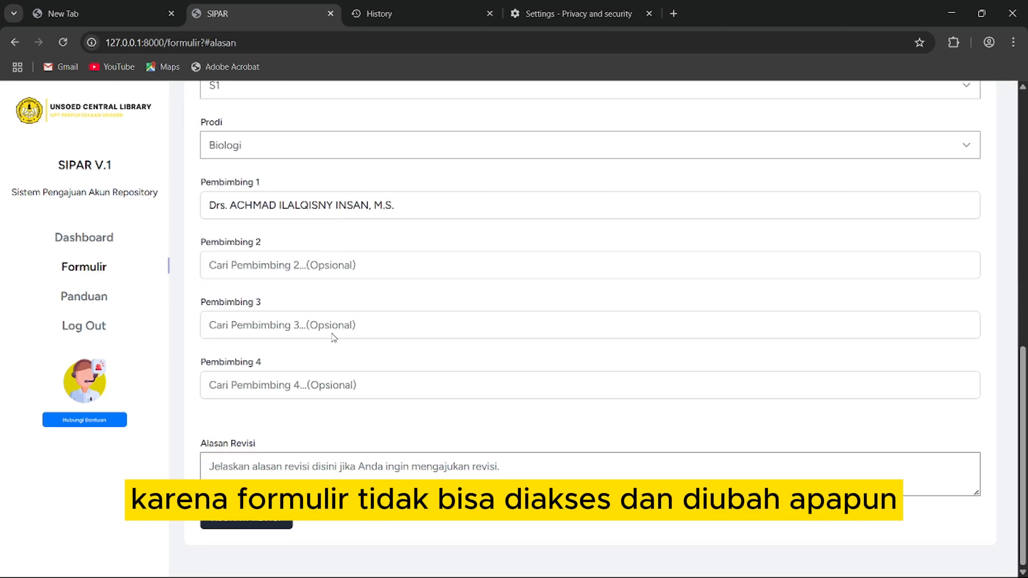
pyautogui.click(317, 476)
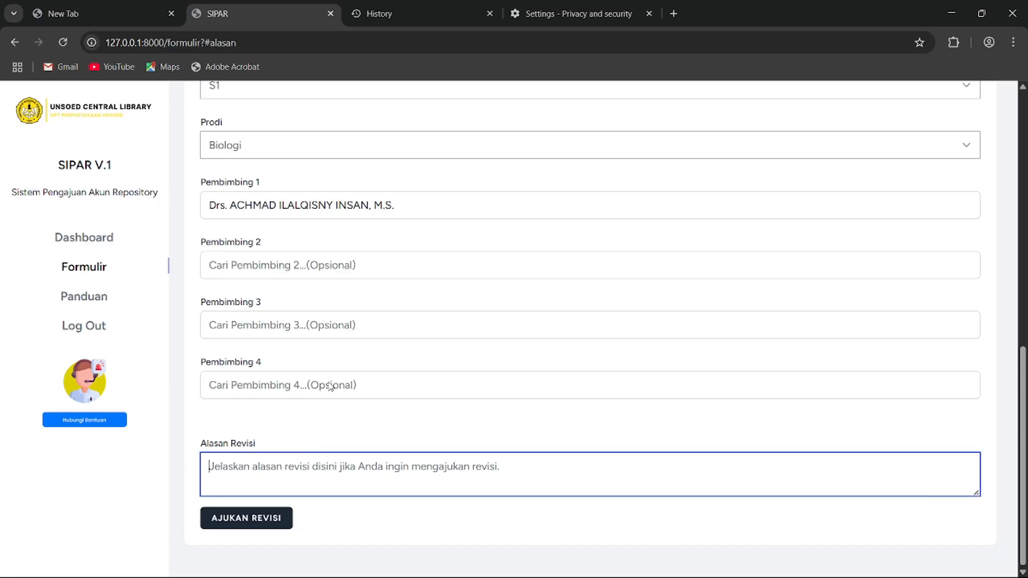
pyautogui.write('Ada kesa')
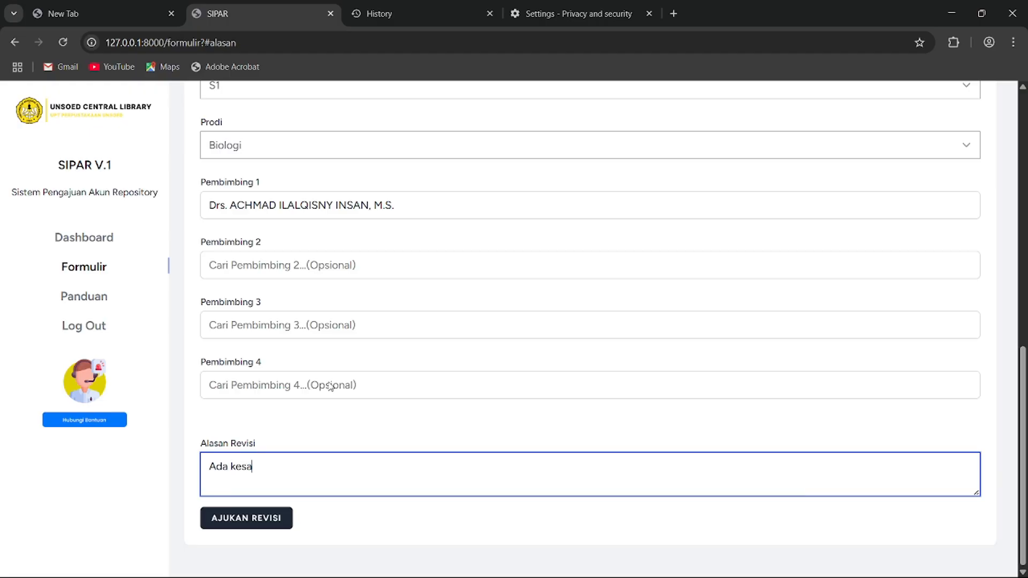
pyautogui.write('lahn input ')
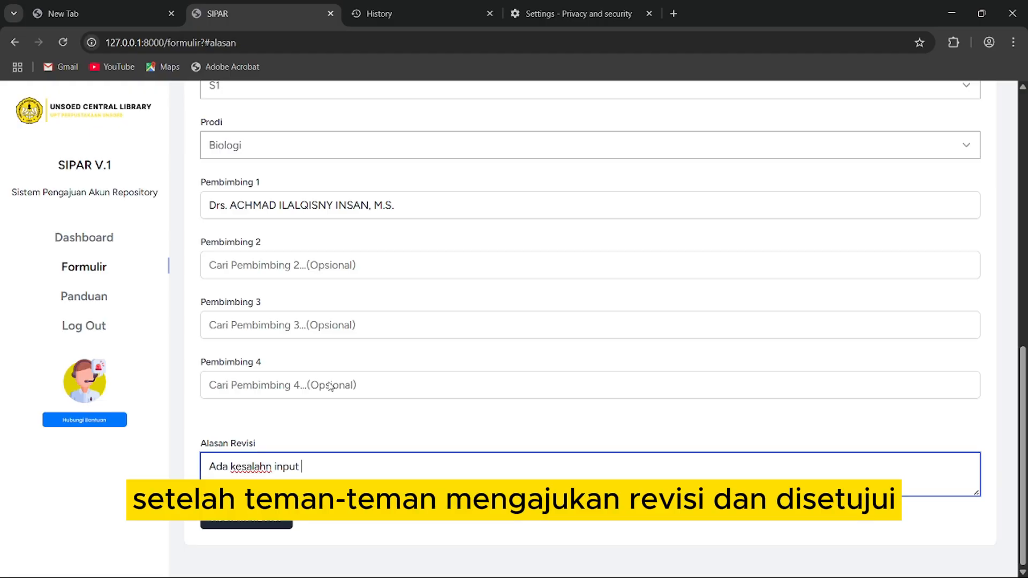
pyautogui.write('data NIM')
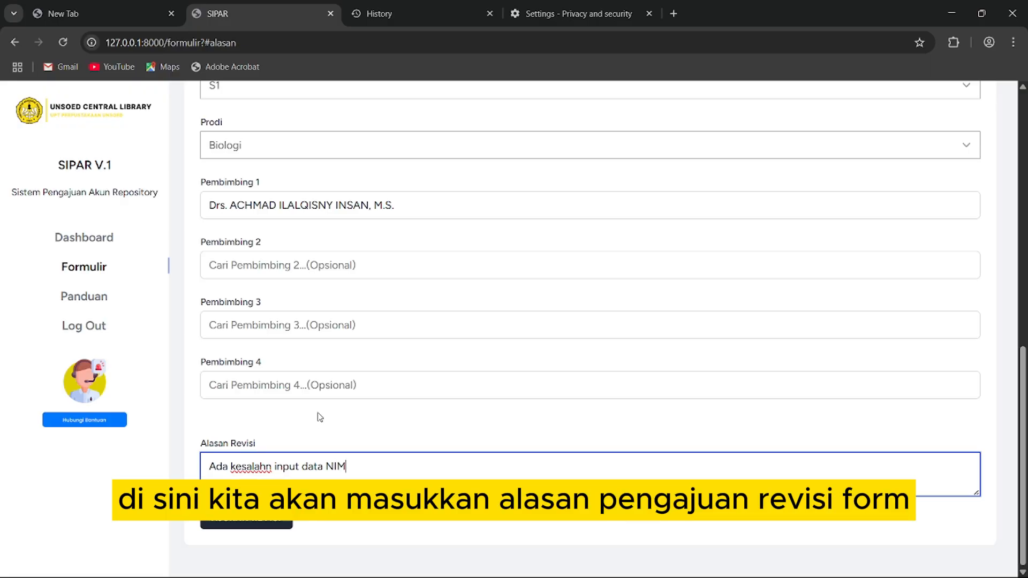
pyautogui.scroll(6, 321, 413)
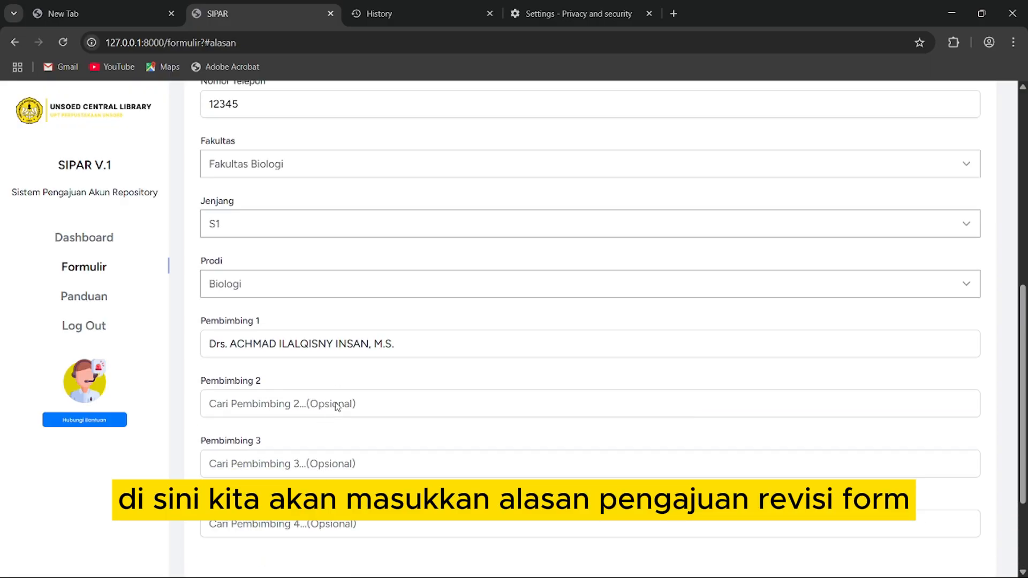
pyautogui.scroll(-6, 399, 202)
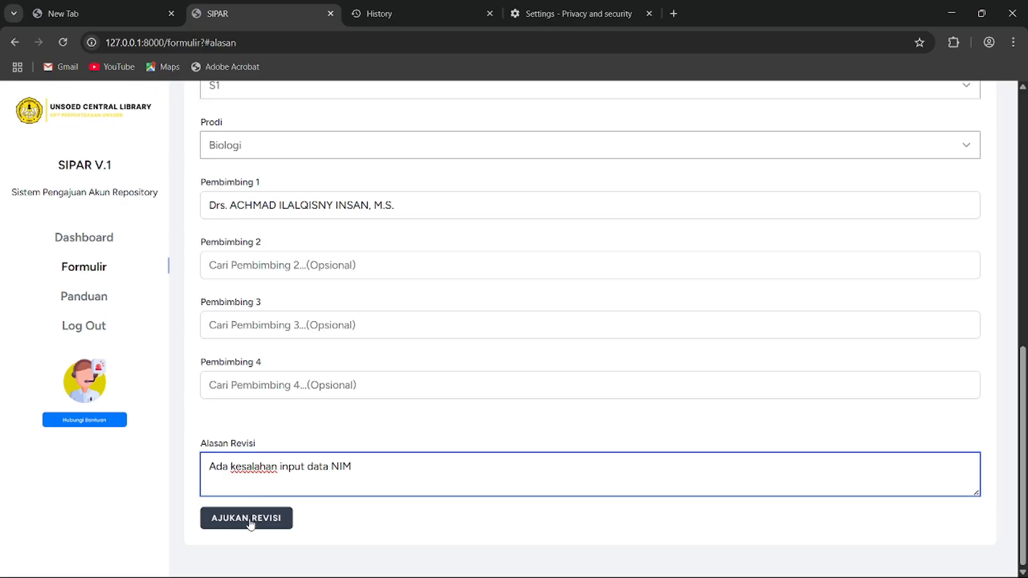
# - Send the revision with AJUKAN REVISI and confirm it with Ya, Ajukan
pyautogui.click(248, 529)
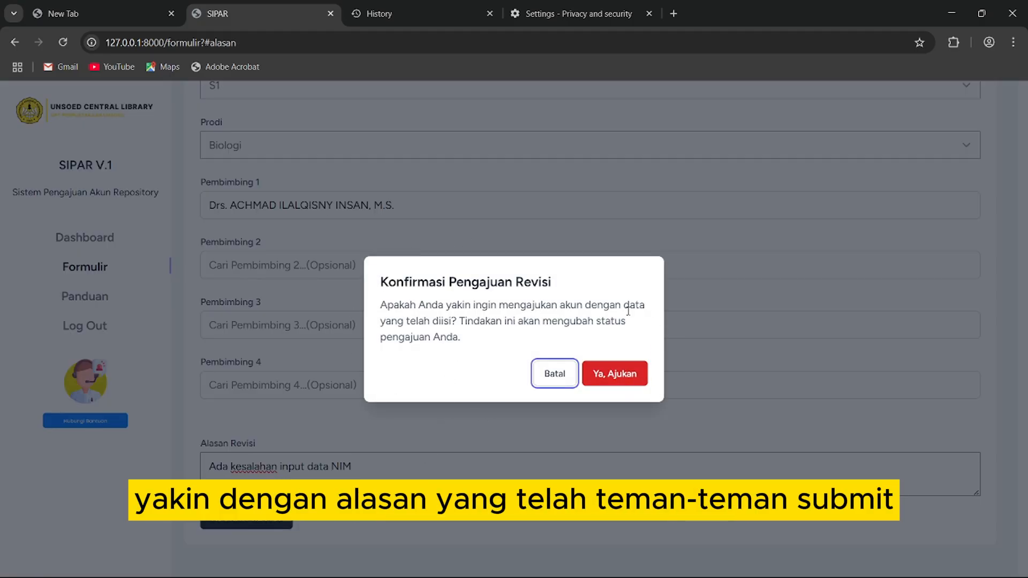
pyautogui.click(622, 373)
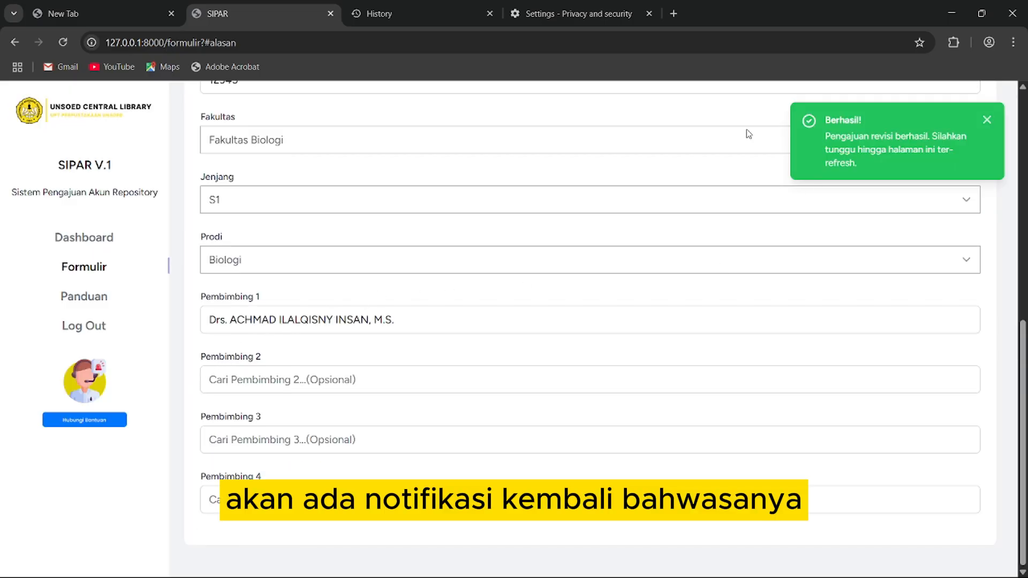
pyautogui.scroll(3, 377, 326)
pyautogui.scroll(2, 378, 327)
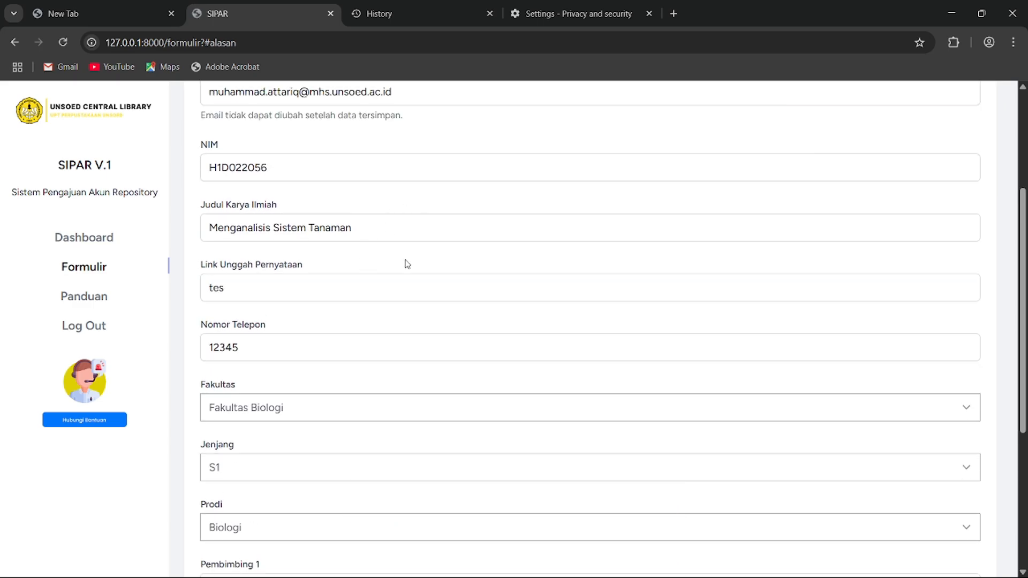
pyautogui.scroll(4, 416, 264)
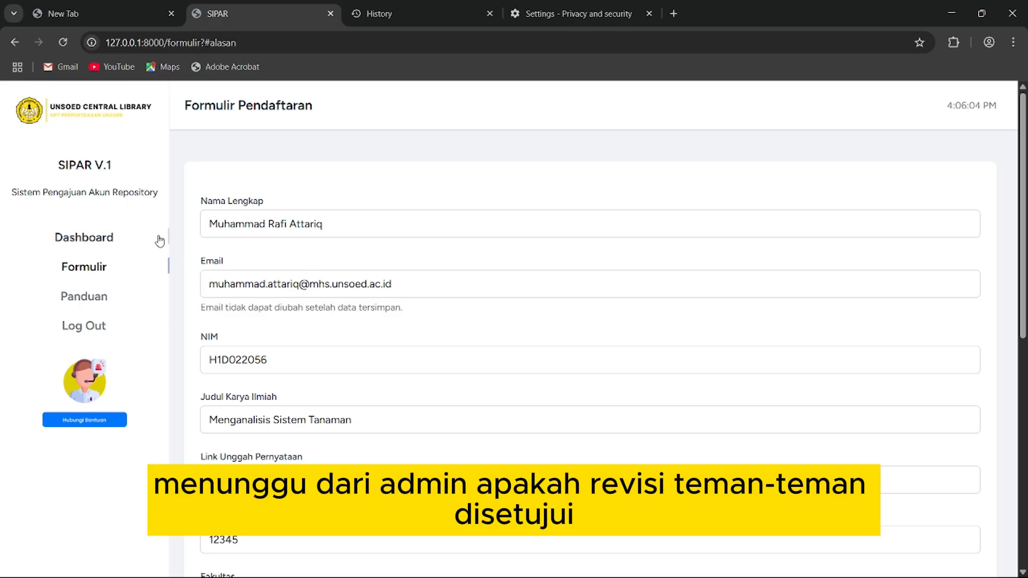
pyautogui.scroll(-3, 297, 364)
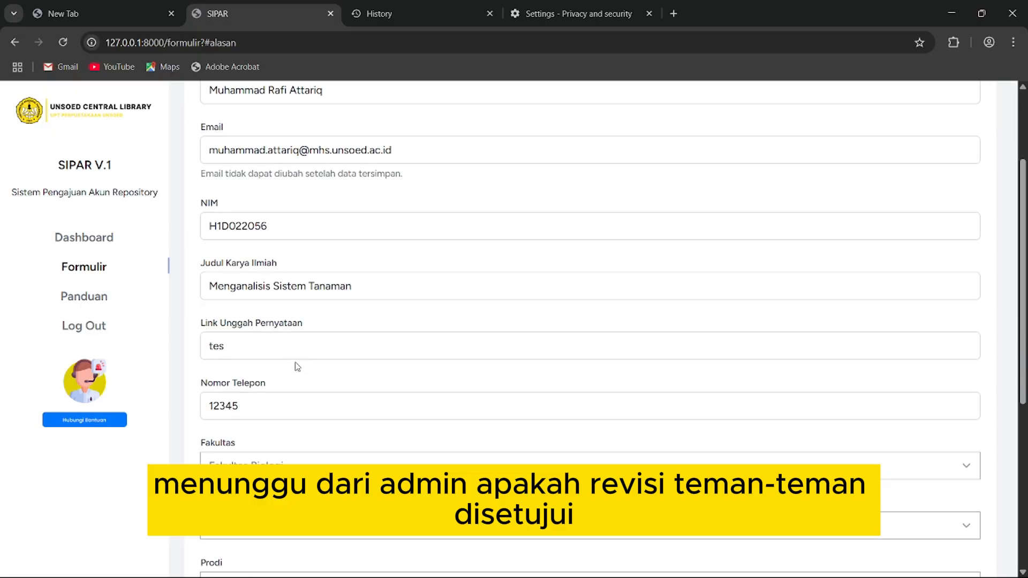
pyautogui.scroll(-1, 249, 362)
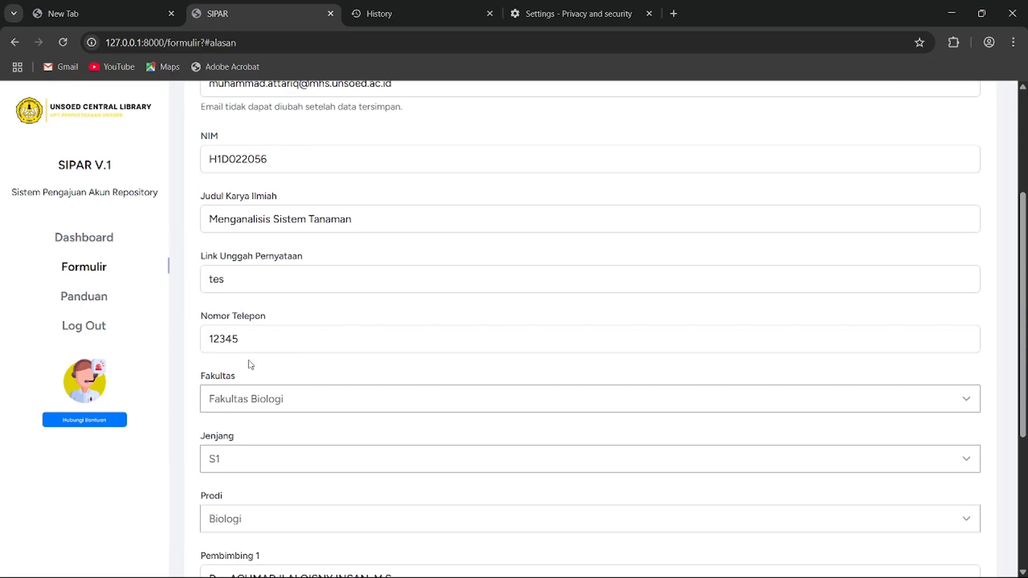
# - Return to the Dashboard to see status 'Revisi Diperlukan' with the NIM-error reason
pyautogui.click(105, 238)
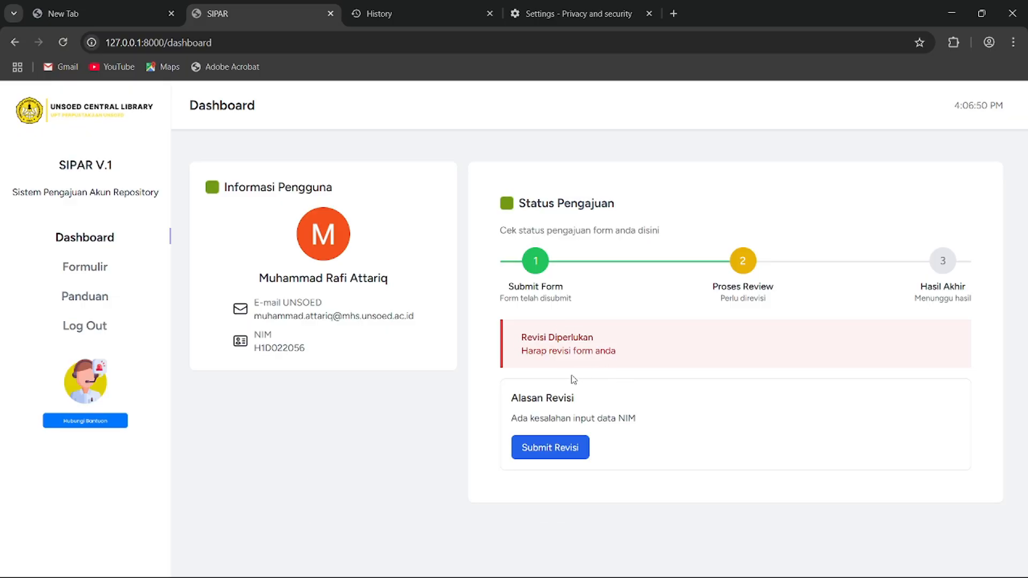
# - Change the NIM's last digit to 6, then save and confirm the revised request with 'Ya, Ajukan'
pyautogui.click(552, 450)
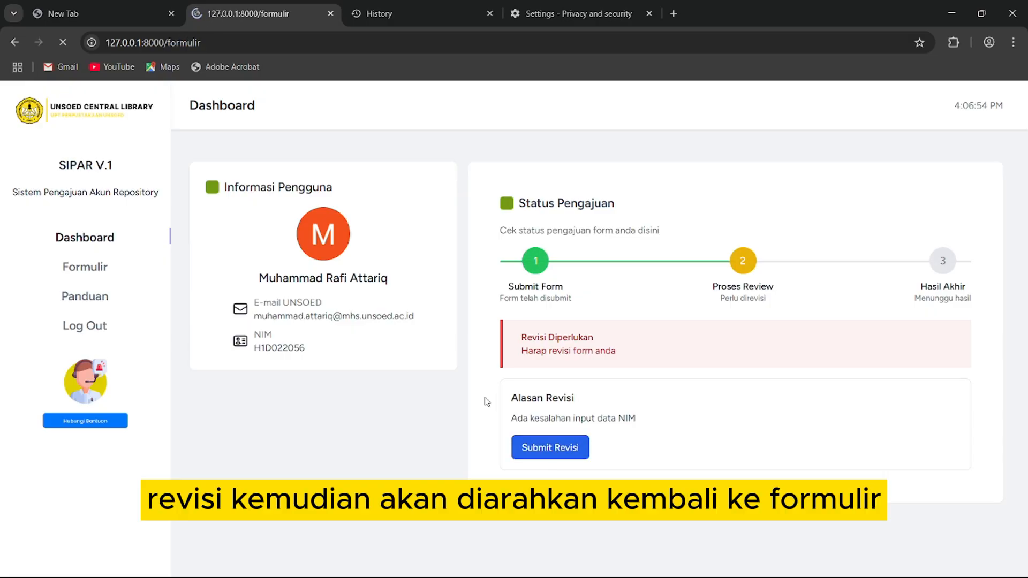
pyautogui.click(279, 359)
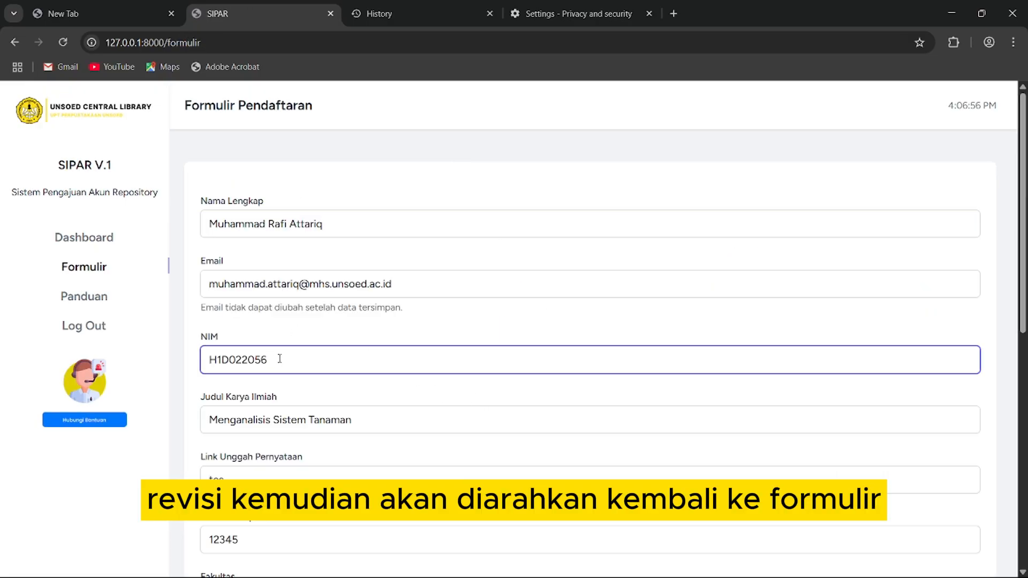
pyautogui.press('BackSpace')
pyautogui.press('BackSpace')
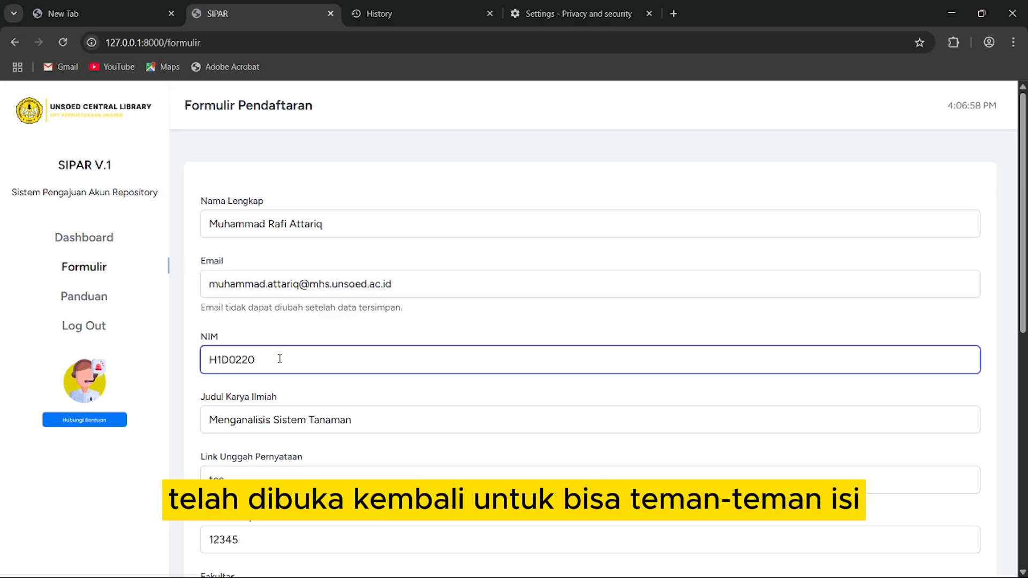
pyautogui.write('60')
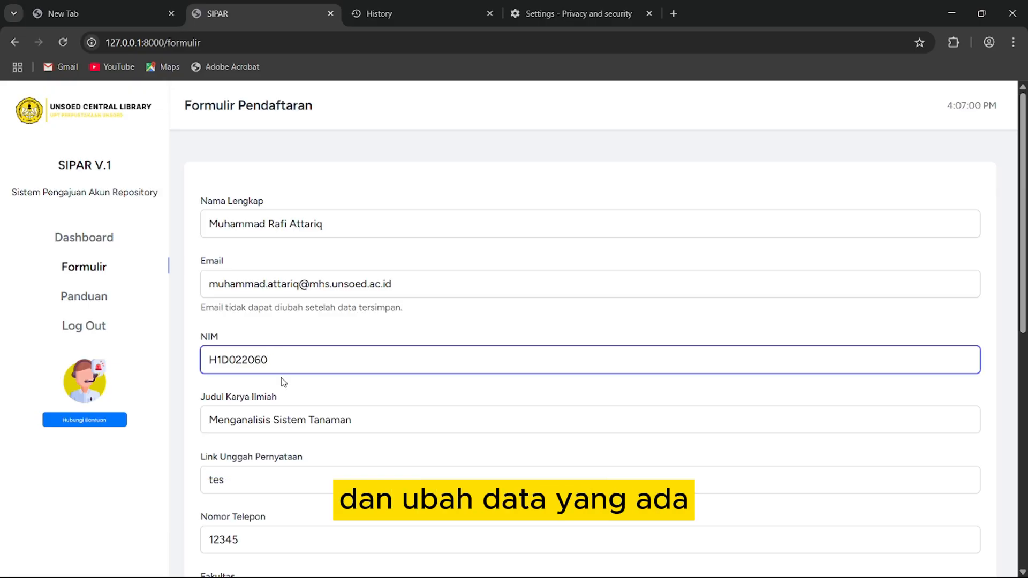
pyautogui.scroll(-9, 283, 348)
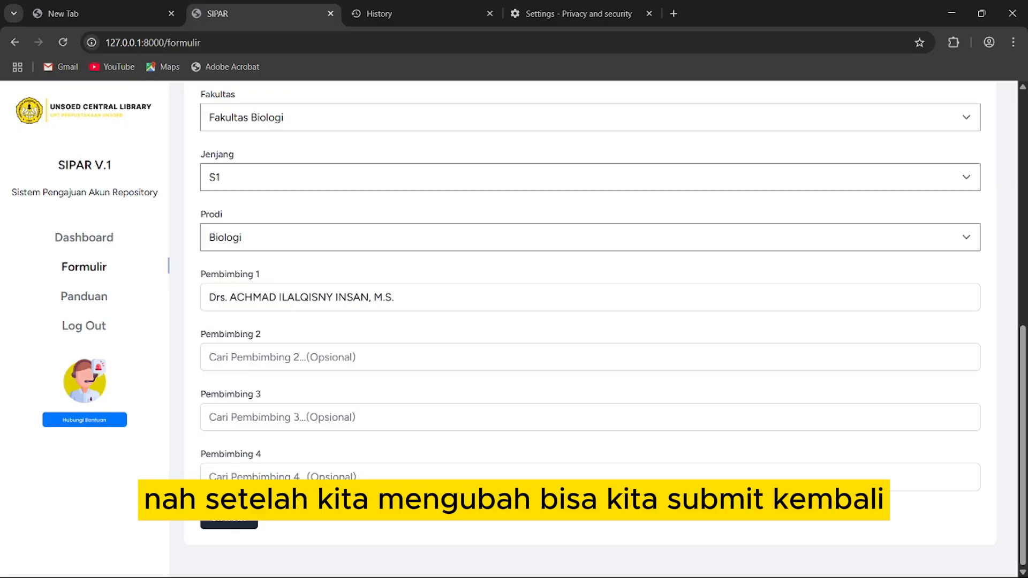
pyautogui.click(228, 519)
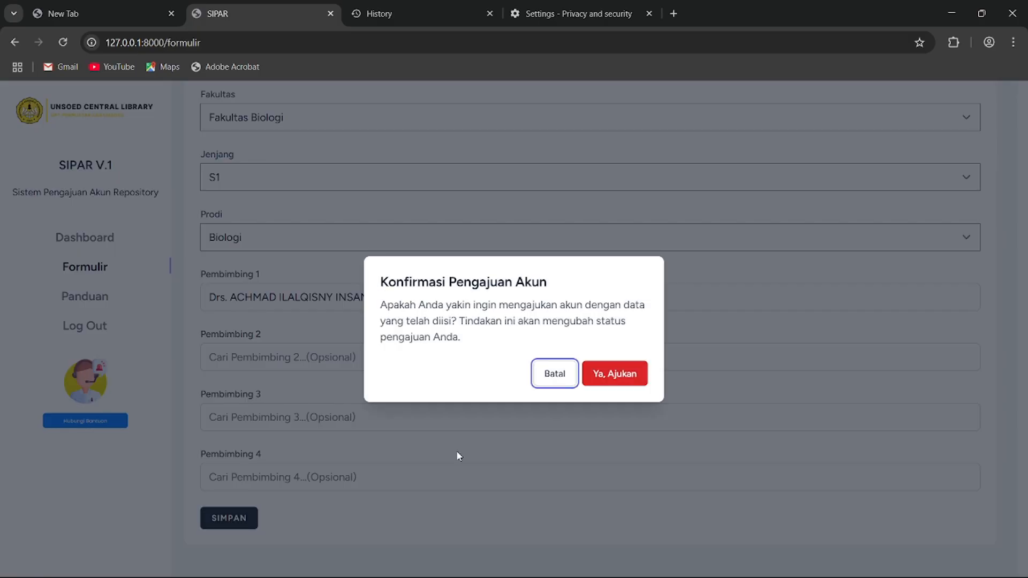
pyautogui.click(614, 379)
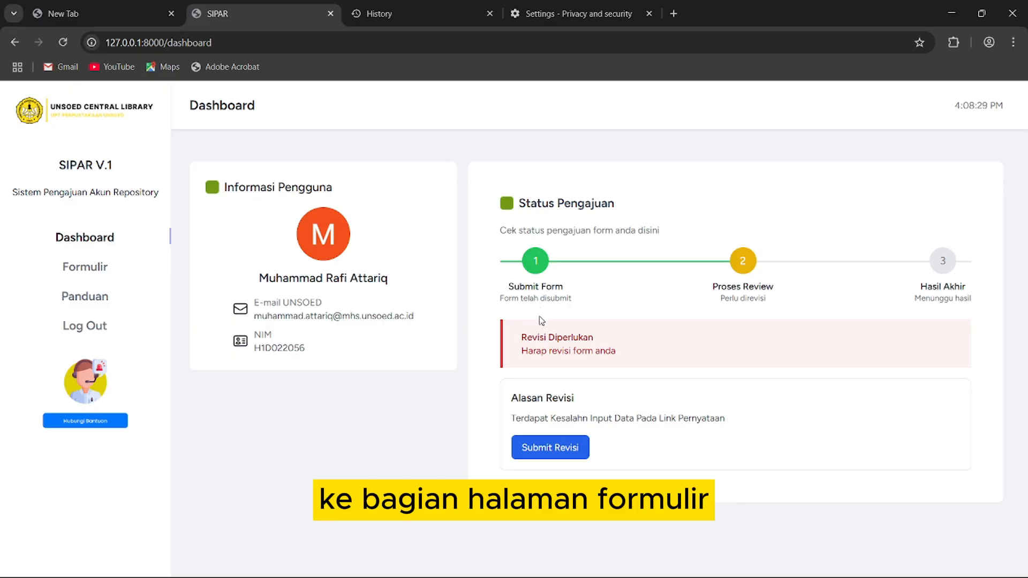
# - Correct the Link Unggah Pernyataan field in the revision form
pyautogui.click(560, 450)
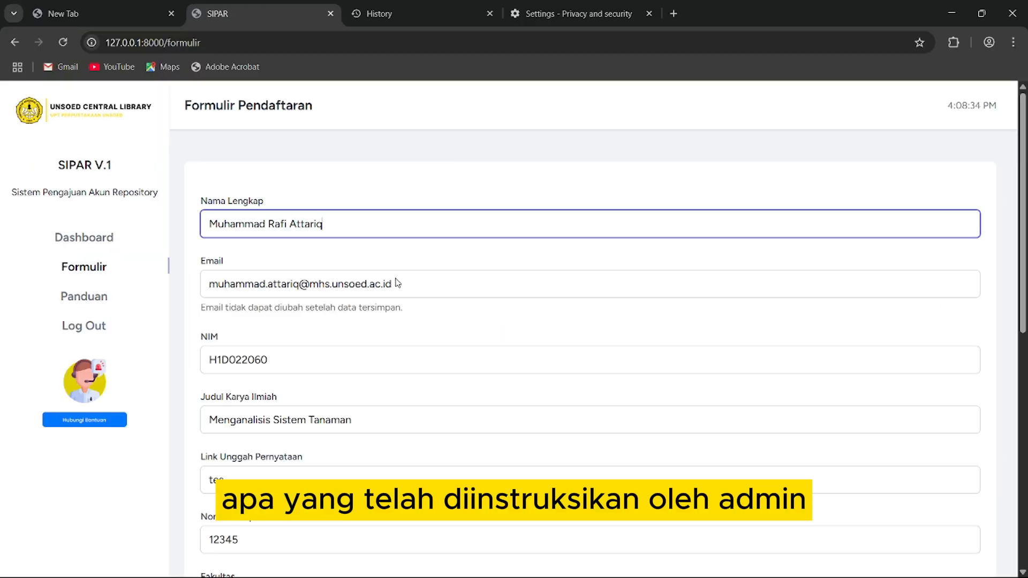
pyautogui.scroll(-4, 361, 314)
pyautogui.click(247, 276)
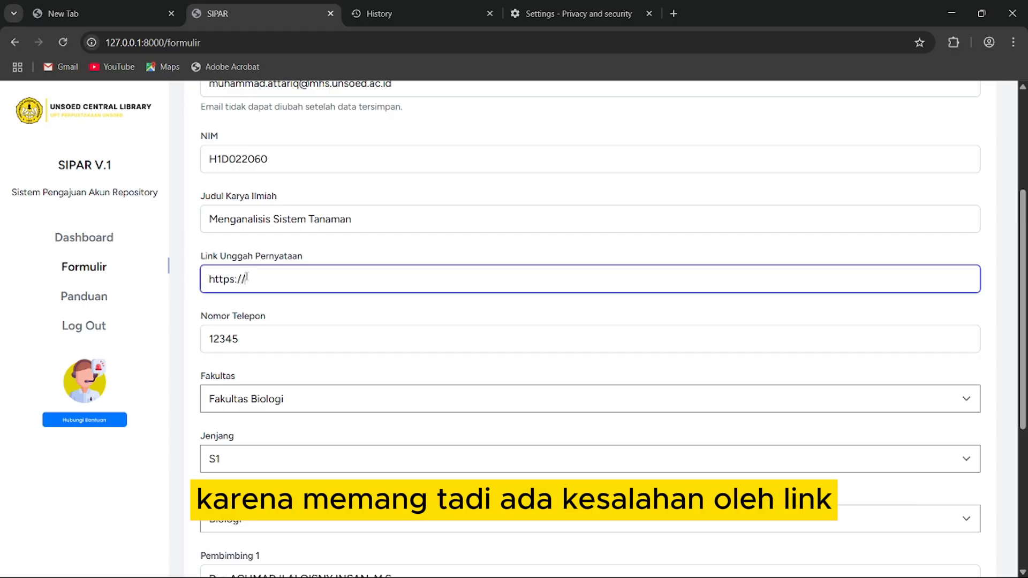
pyautogui.scroll(-5, 247, 276)
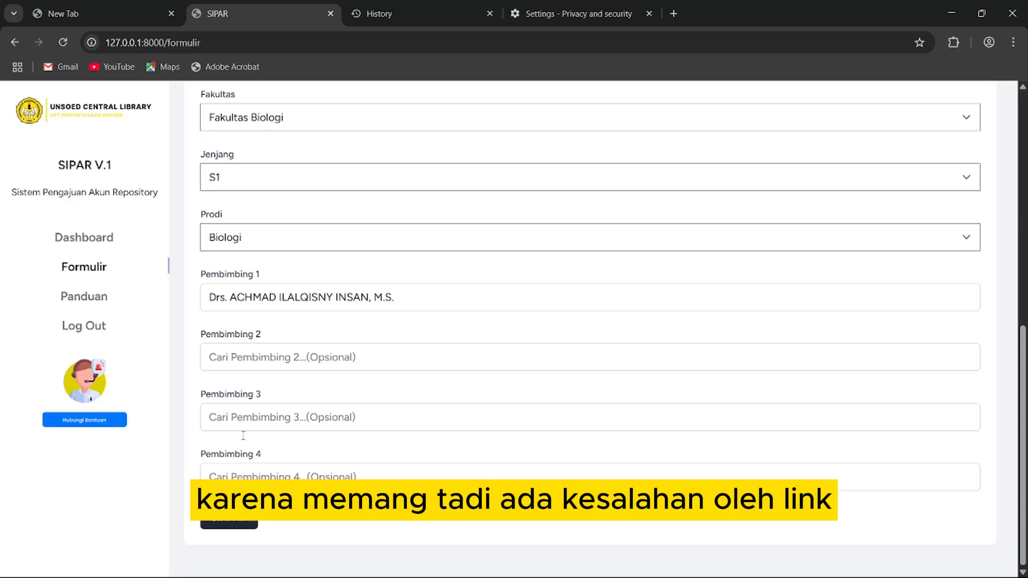
# - Save the form, confirm with 'Ya, Ajukan', and return to the Dashboard
pyautogui.click(229, 518)
pyautogui.click(615, 374)
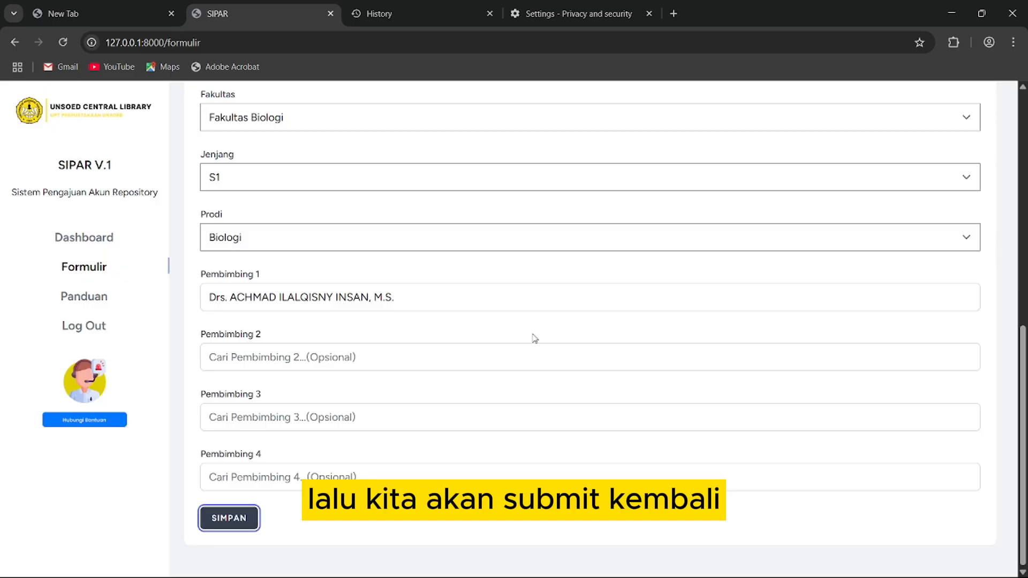
pyautogui.scroll(6, 843, 229)
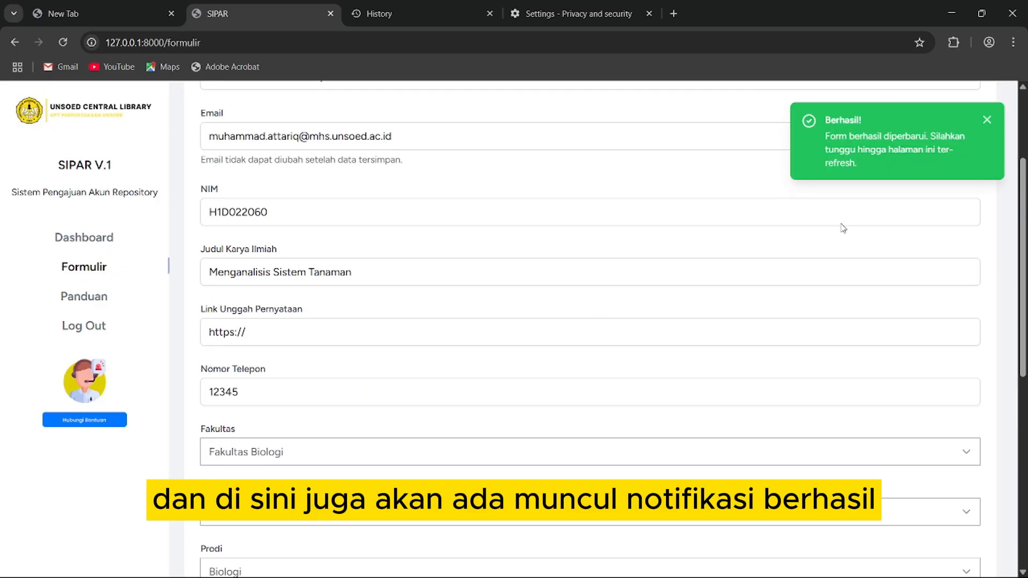
pyautogui.click(61, 241)
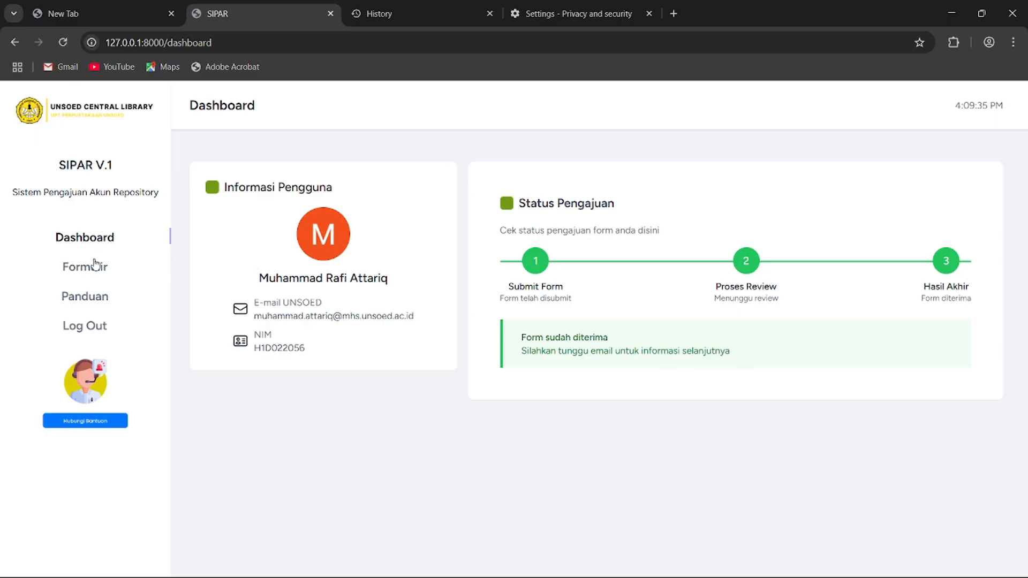
# - Open the Panduan page and read through the Panduan Pengisian Form guide
pyautogui.click(97, 298)
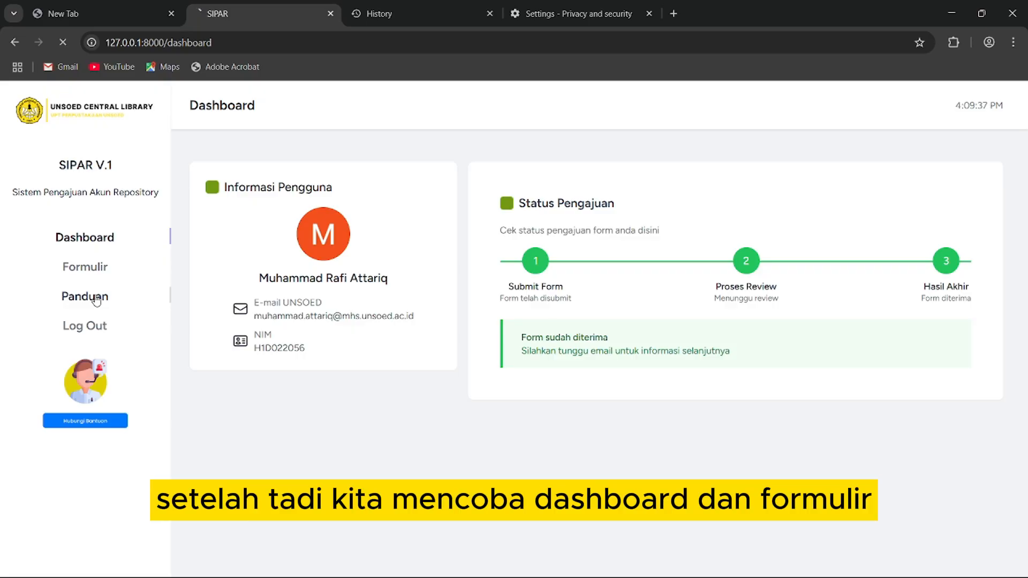
pyautogui.scroll(-1, 391, 243)
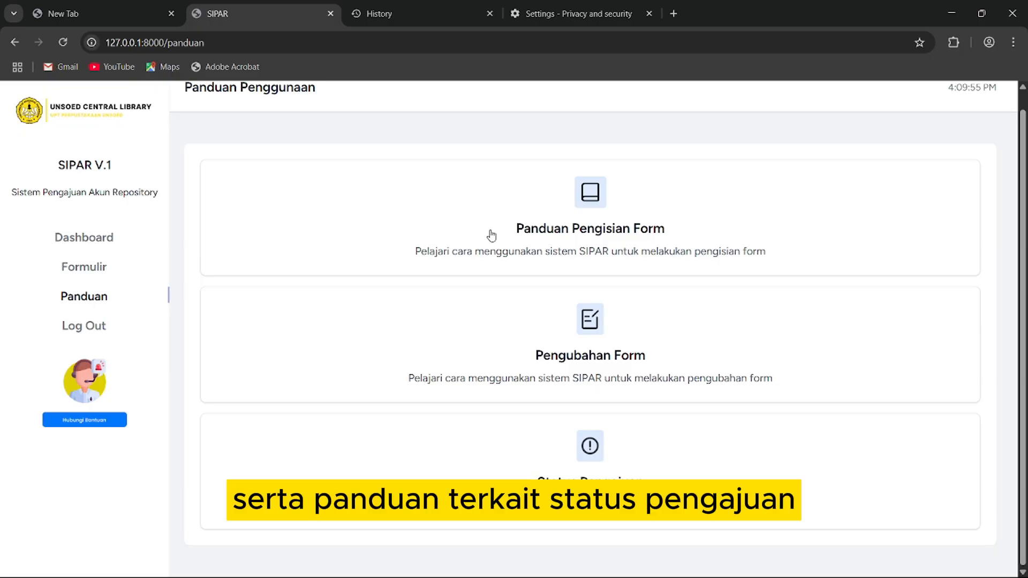
pyautogui.click(471, 215)
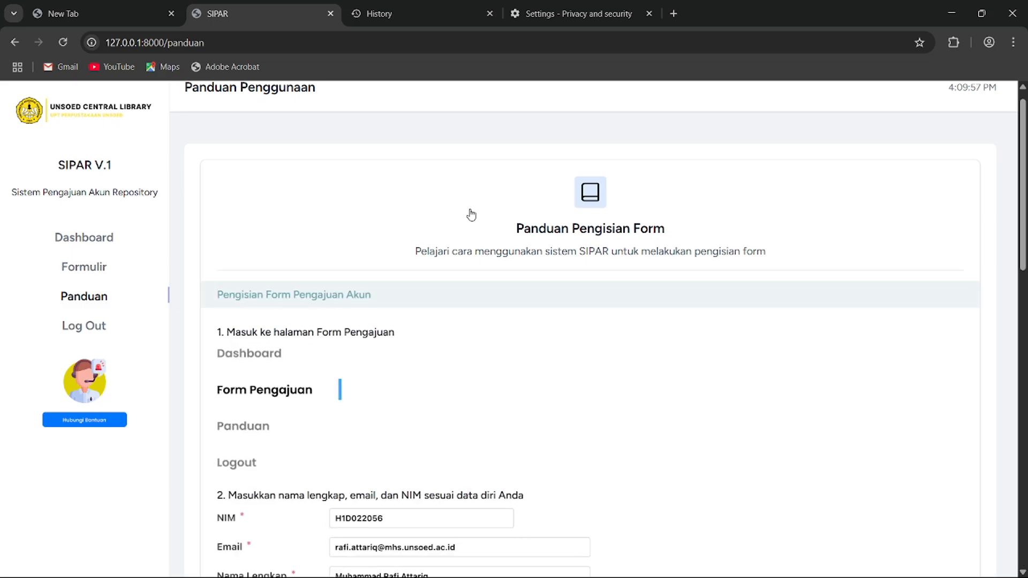
pyautogui.scroll(-3, 429, 268)
pyautogui.scroll(-5, 430, 258)
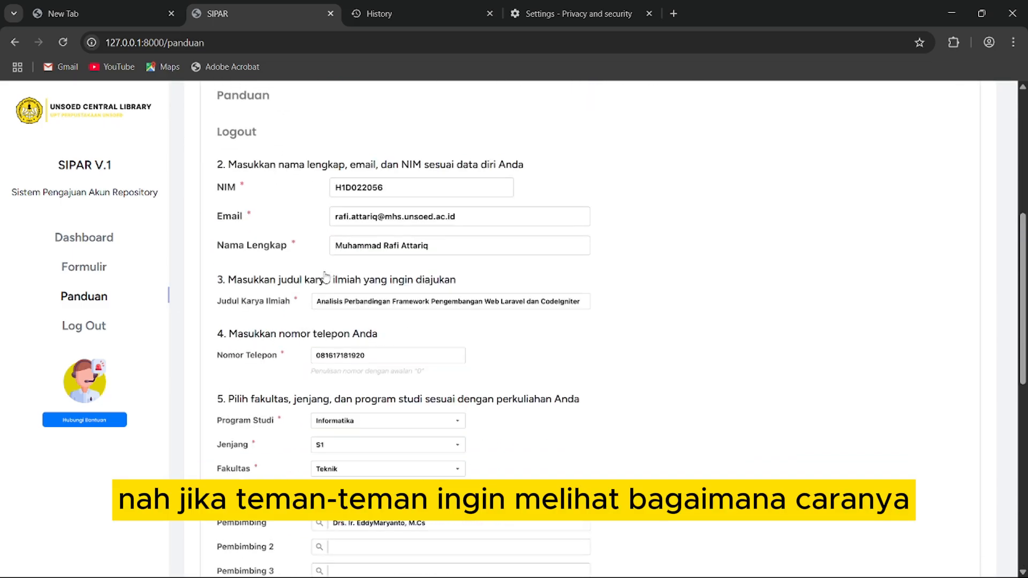
pyautogui.scroll(-2, 375, 219)
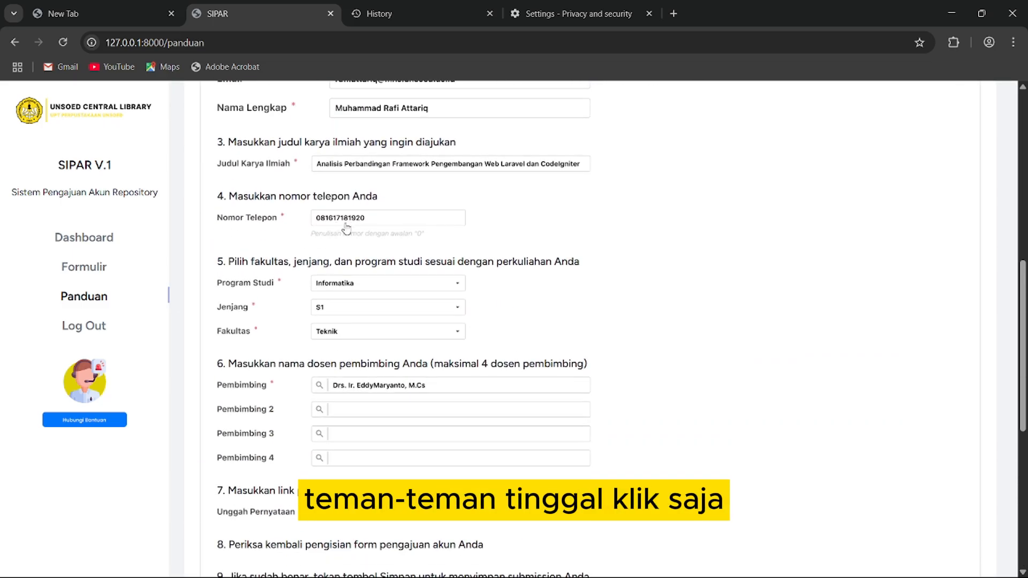
pyautogui.scroll(-2, 353, 235)
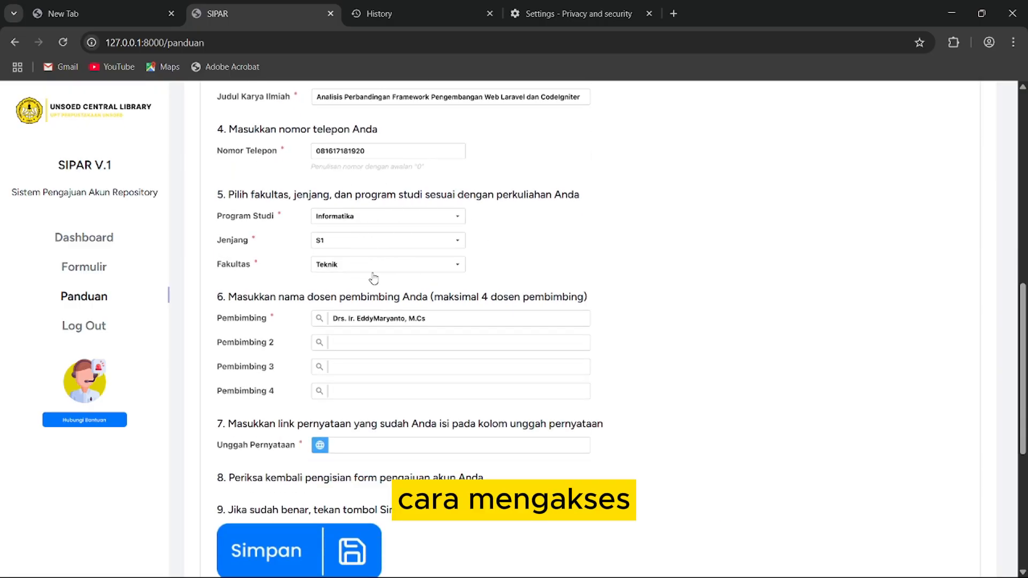
pyautogui.scroll(-1, 373, 278)
pyautogui.scroll(2, 367, 306)
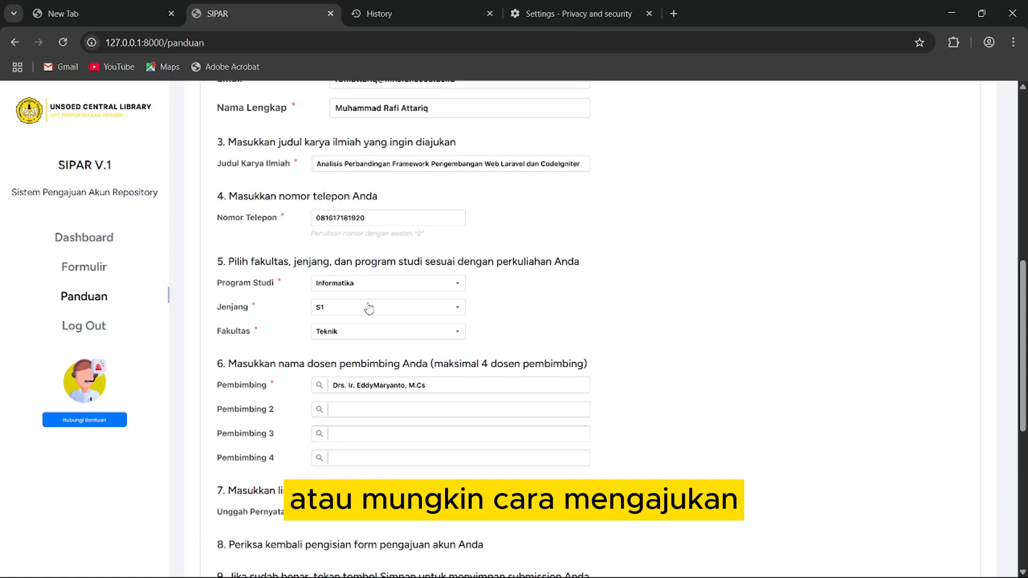
pyautogui.scroll(2, 369, 309)
pyautogui.scroll(-7, 369, 309)
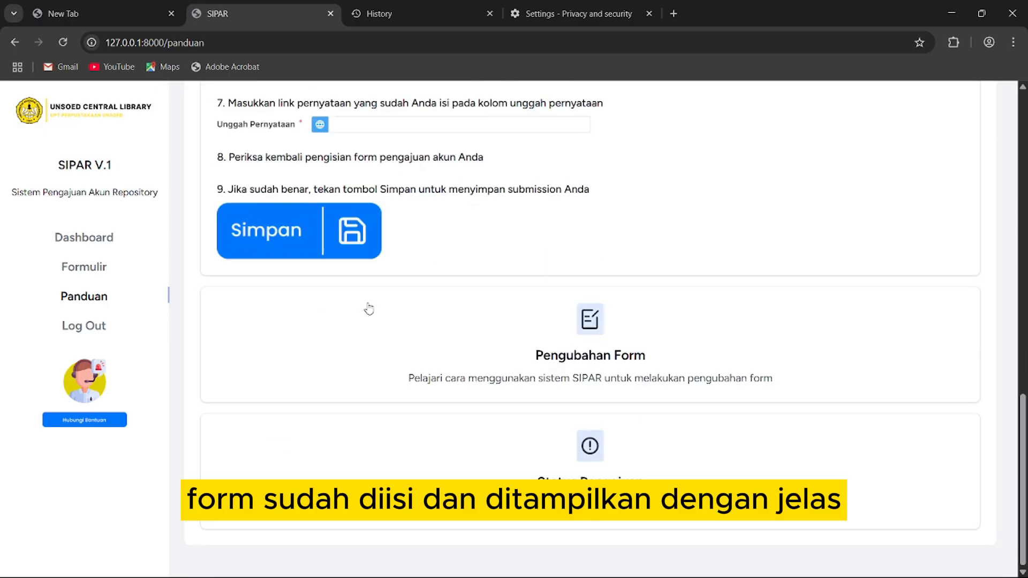
pyautogui.scroll(2, 369, 308)
pyautogui.scroll(-2, 369, 309)
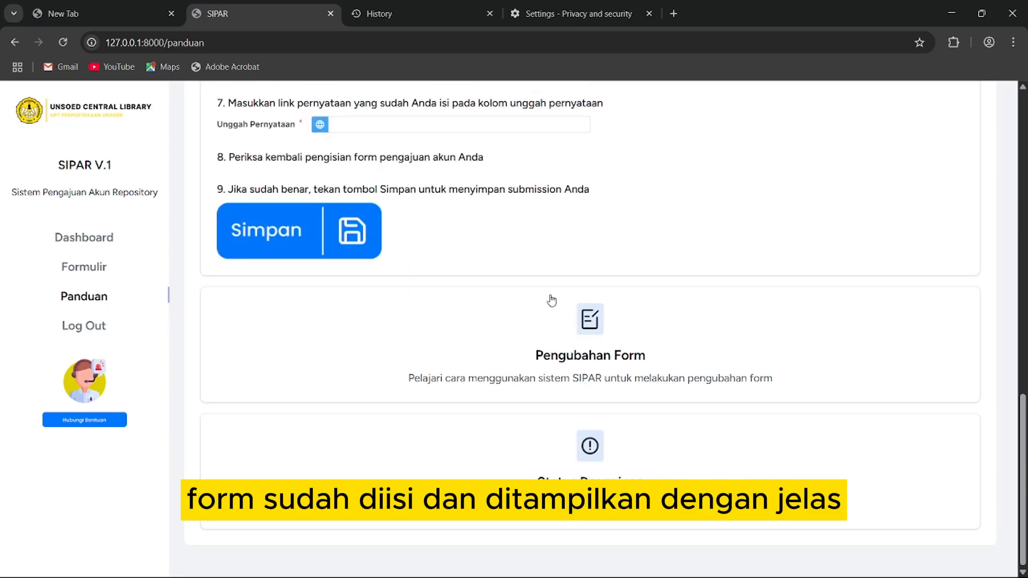
# - Expand and read the Pengubahan Form guide
pyautogui.click(591, 321)
pyautogui.scroll(6, 422, 298)
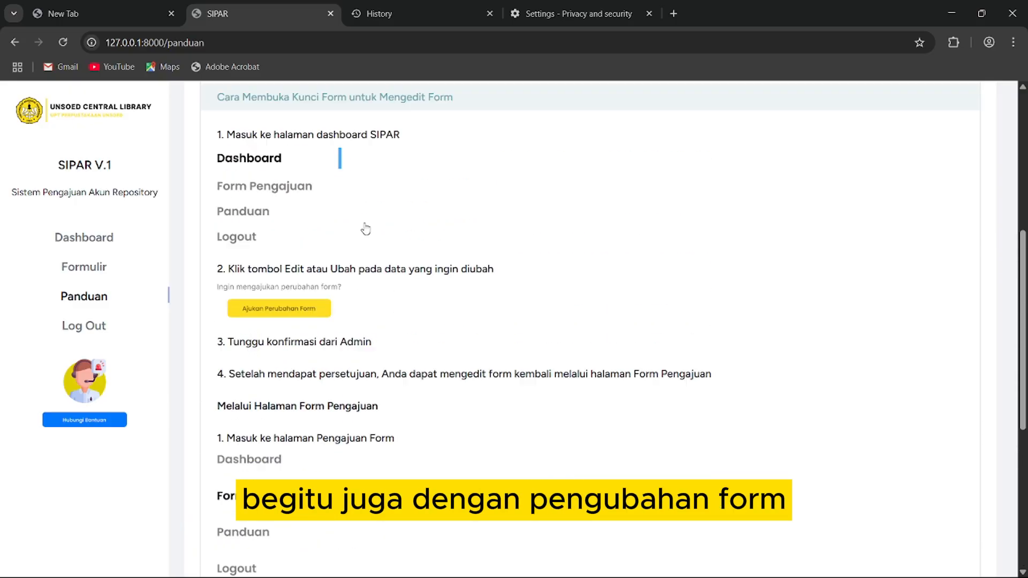
pyautogui.scroll(2, 356, 229)
pyautogui.scroll(-7, 356, 229)
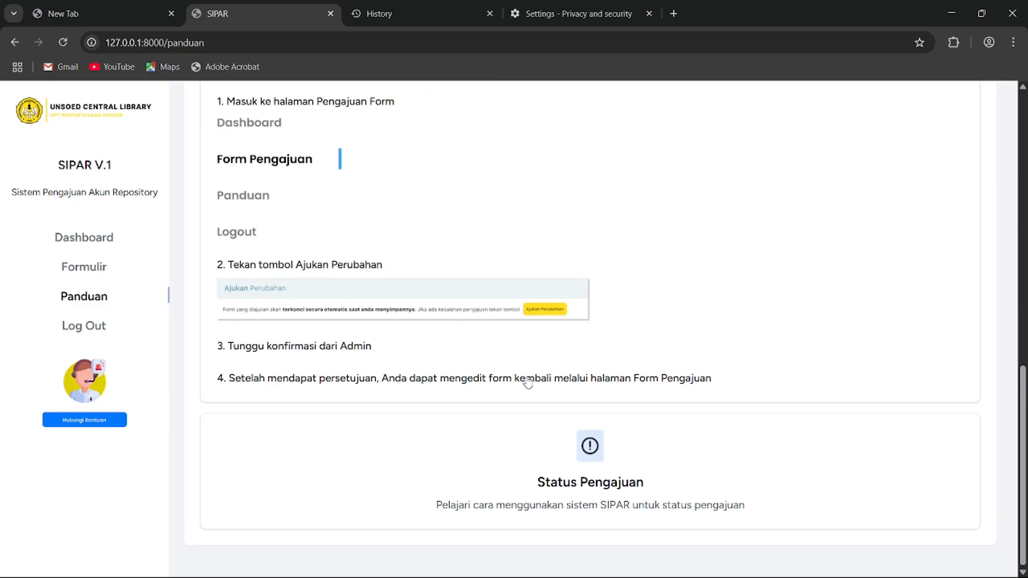
# - Expand the Status Pengajuan guide, read it, then collapse it
pyautogui.click(537, 450)
pyautogui.scroll(1, 367, 338)
pyautogui.scroll(-1, 367, 337)
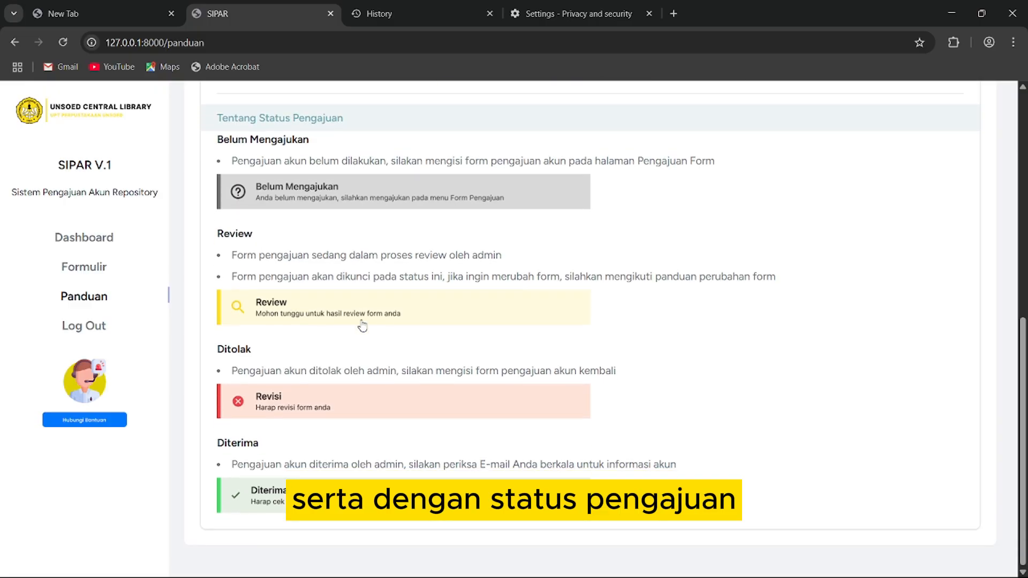
pyautogui.scroll(4, 415, 337)
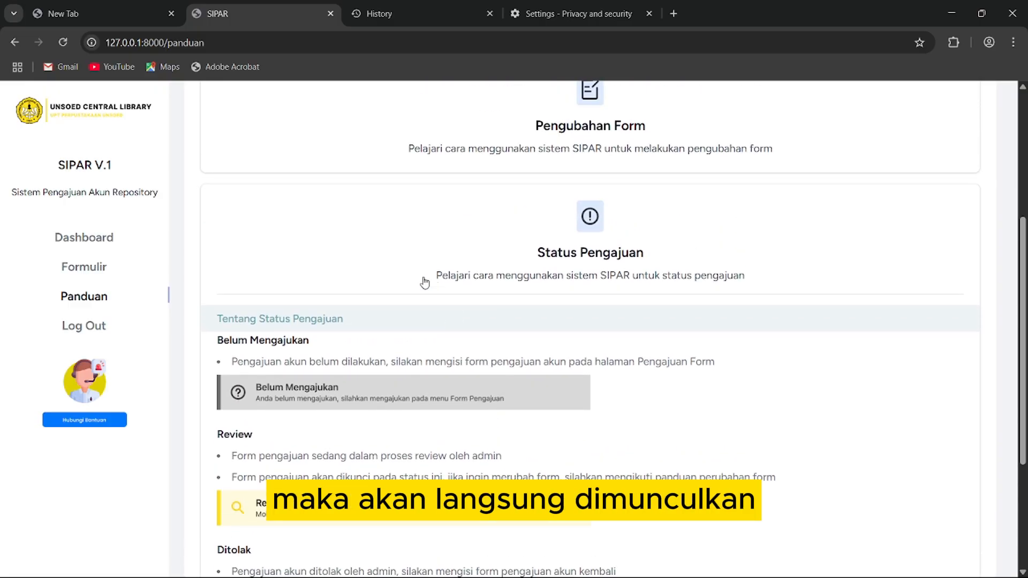
pyautogui.click(572, 270)
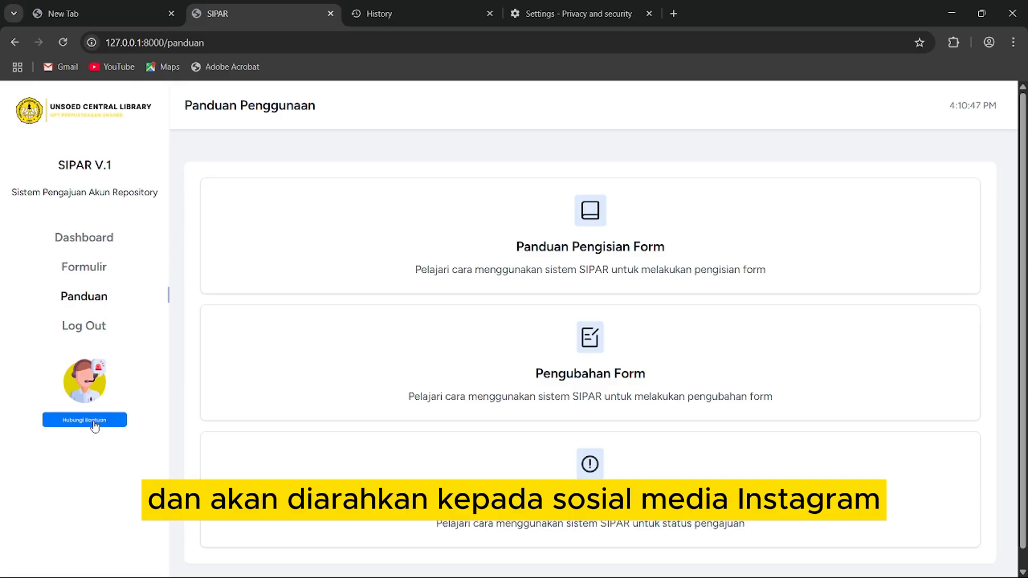
# - Log out from the sidebar and confirm with 'Ya, Keluar'
pyautogui.click(100, 331)
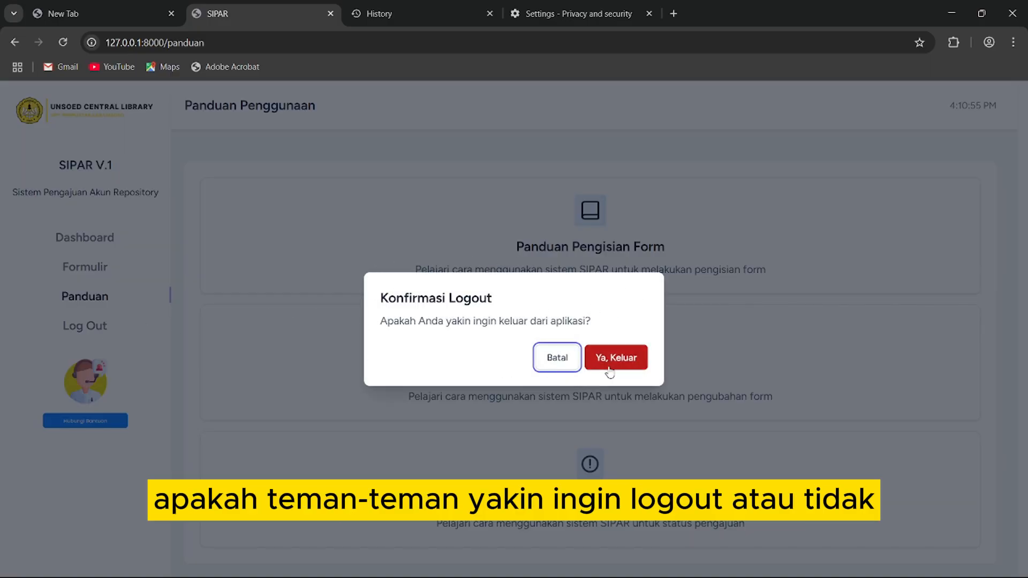
pyautogui.click(632, 360)
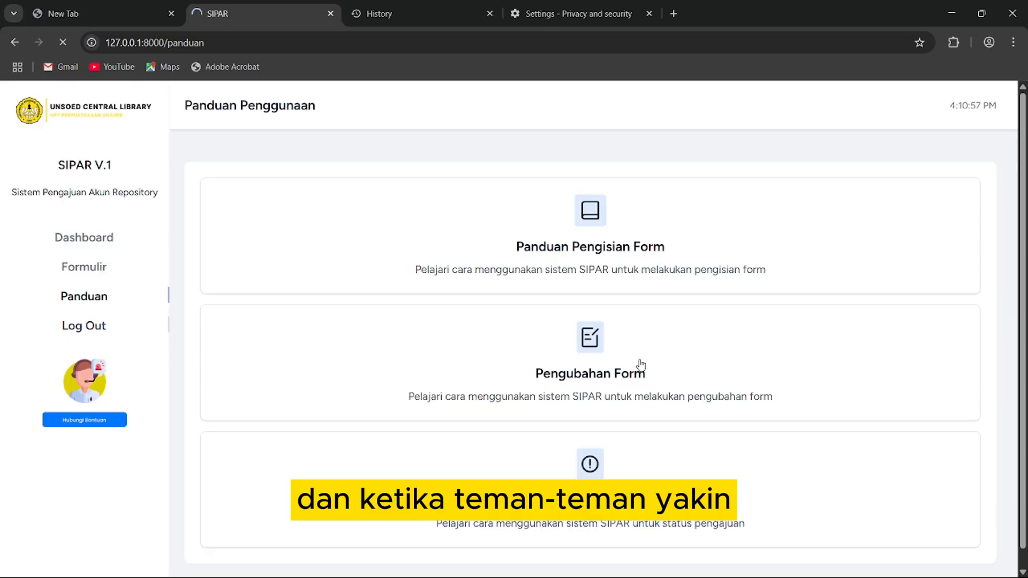